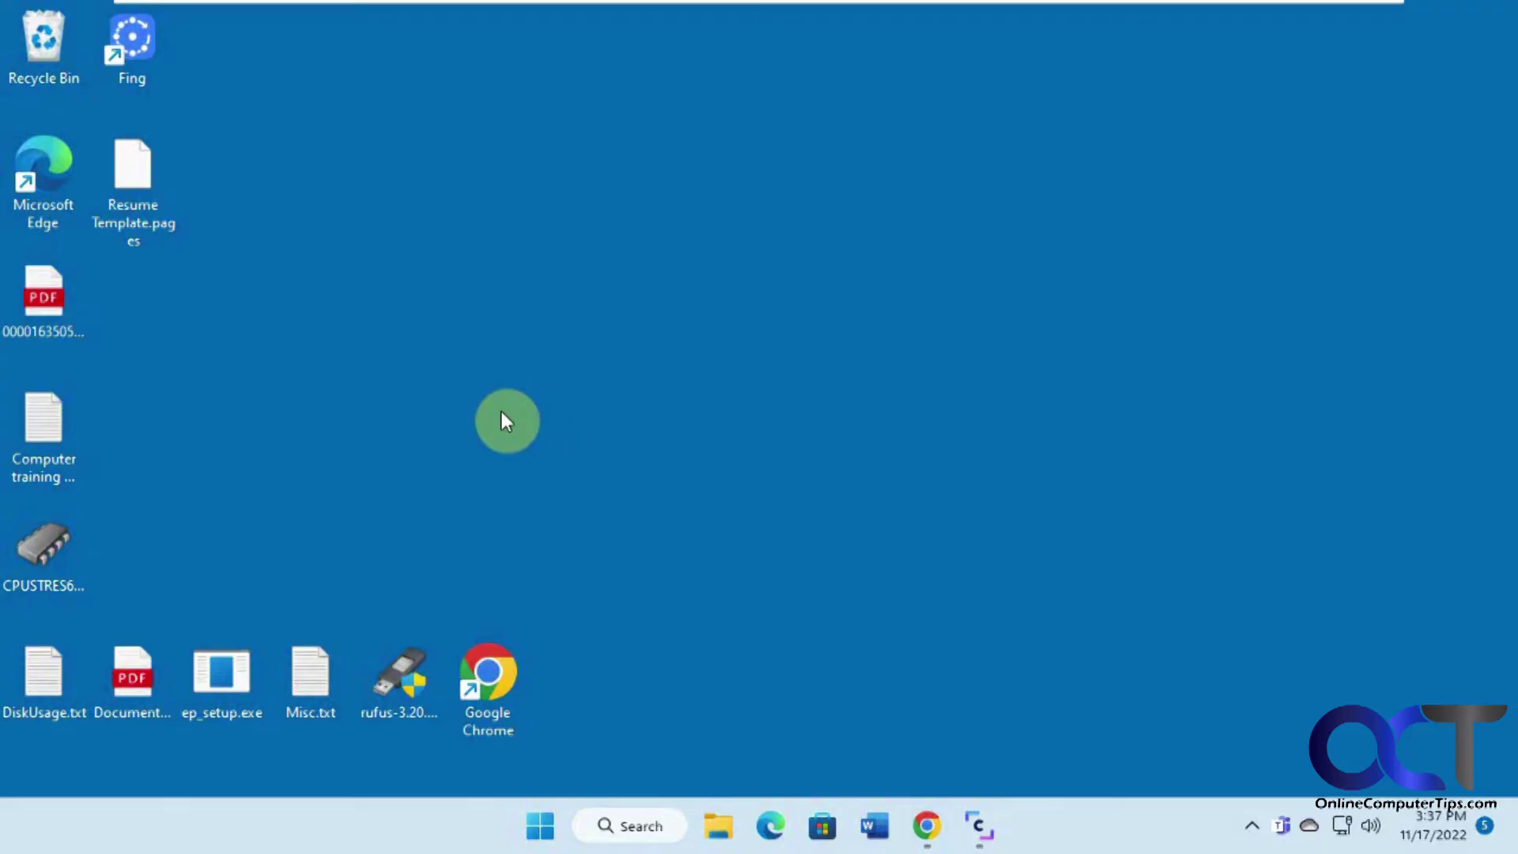
Rename Resume Template.pages to Resume Template.zip, then open the archive's preview.jpg resume image.
click(136, 194)
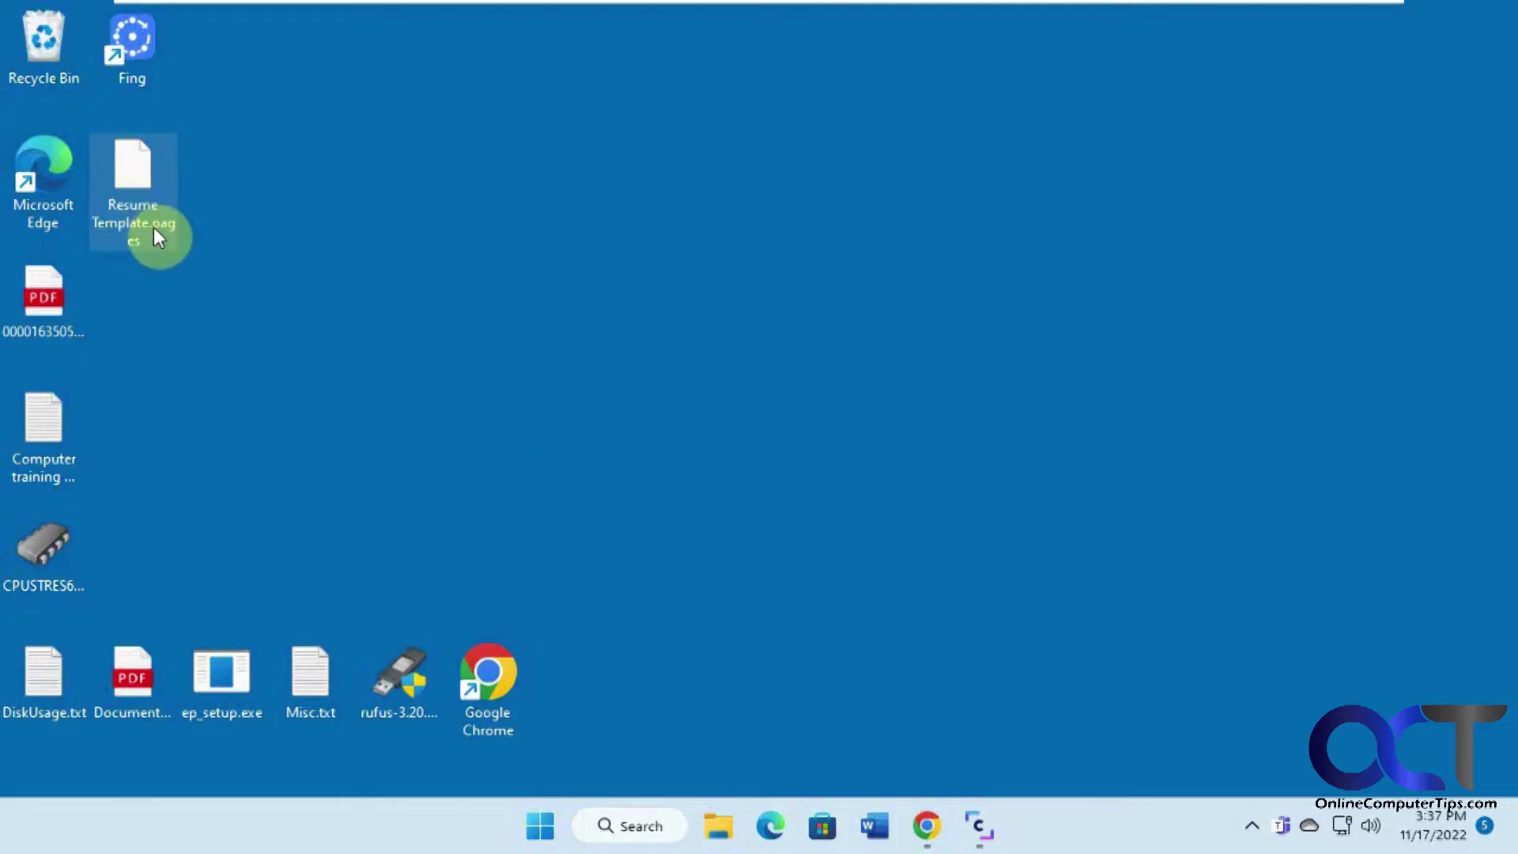
mouse_move(158, 224)
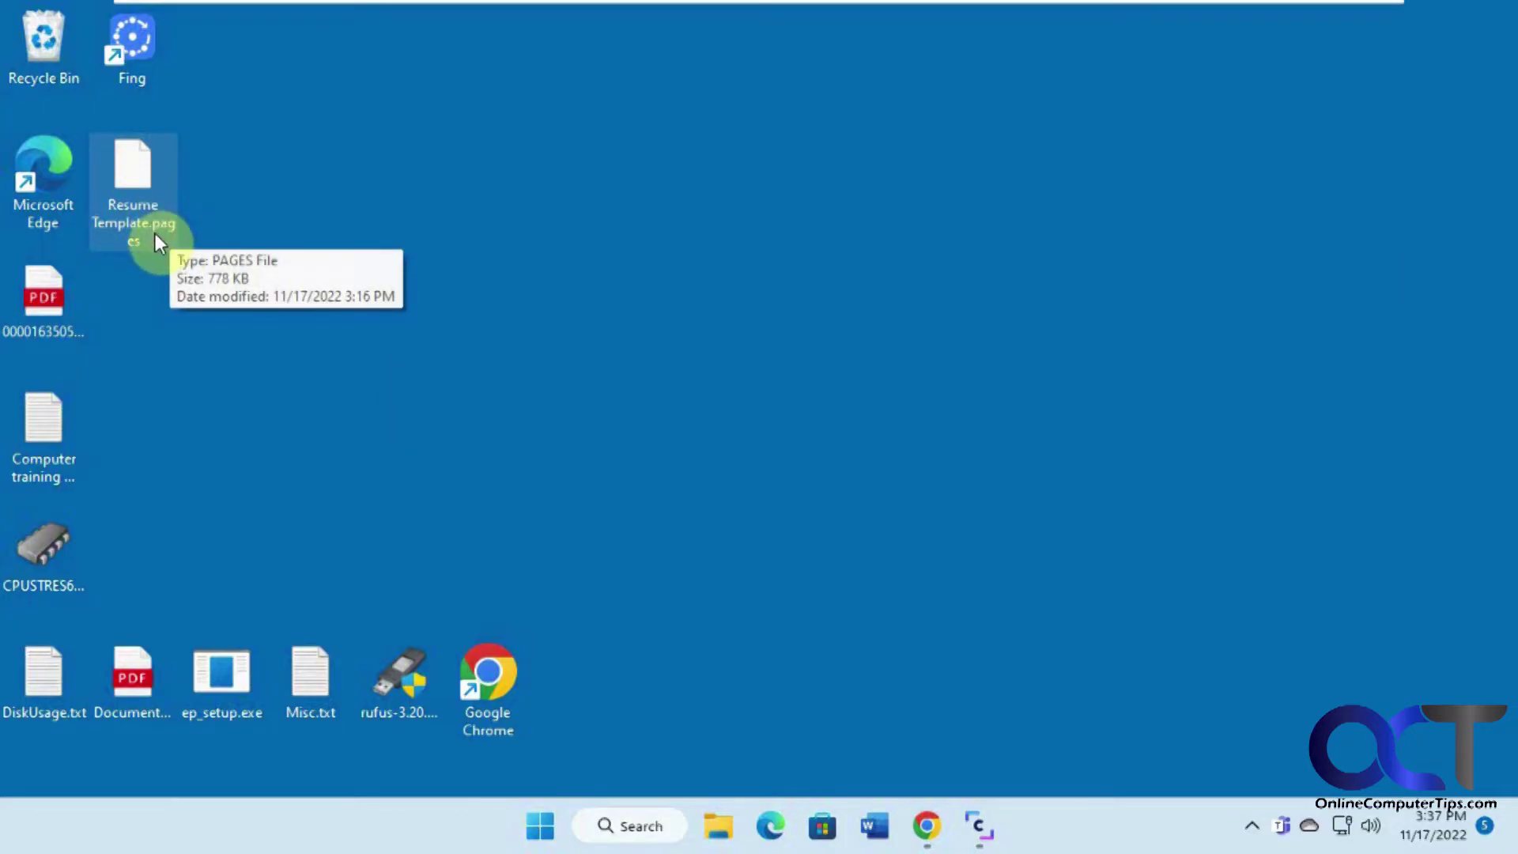
click(163, 224)
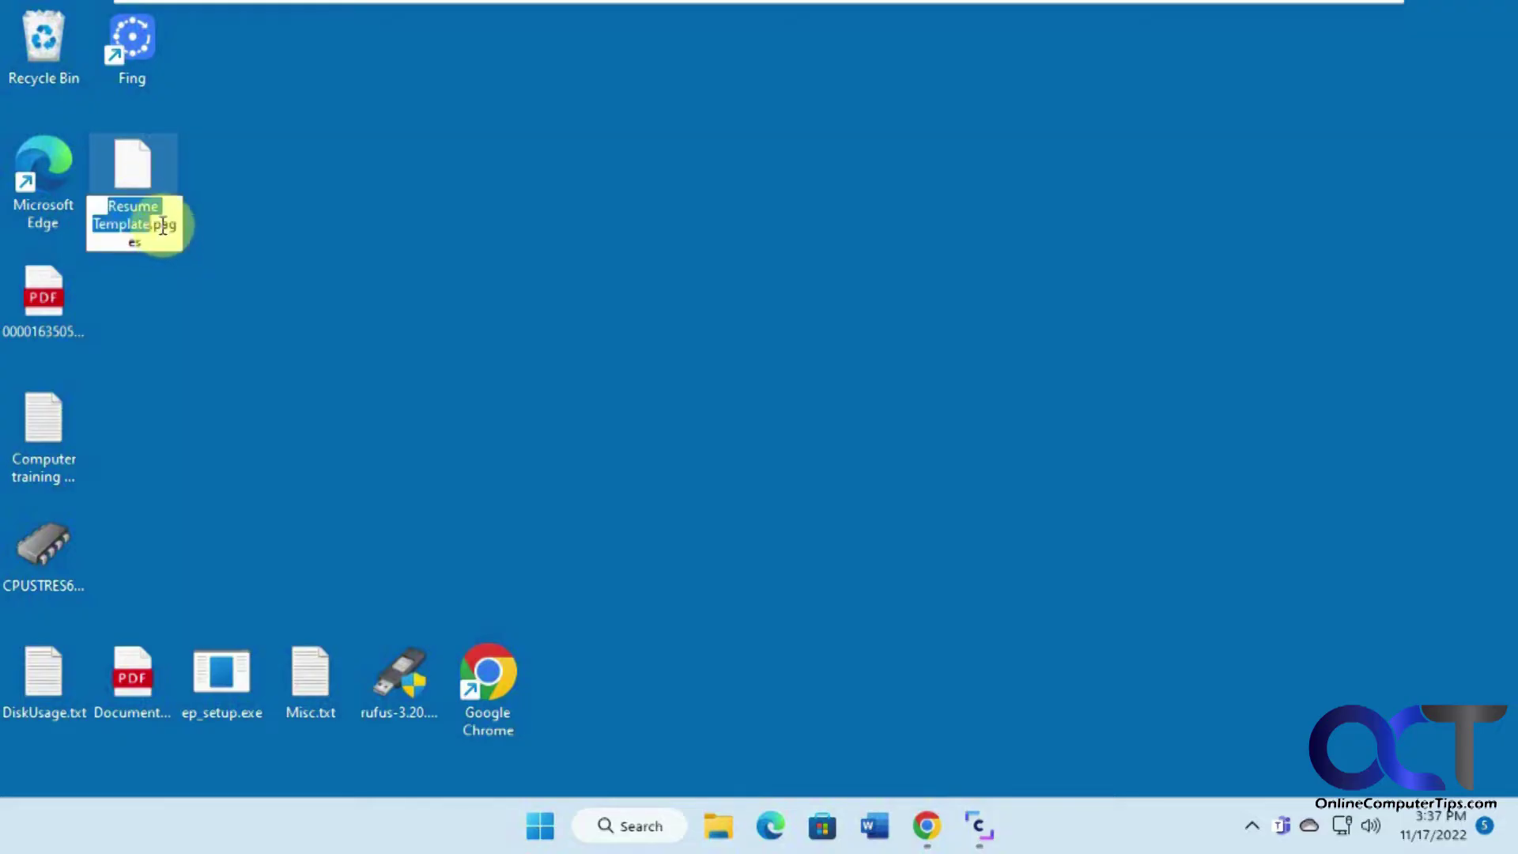
double_click(160, 224)
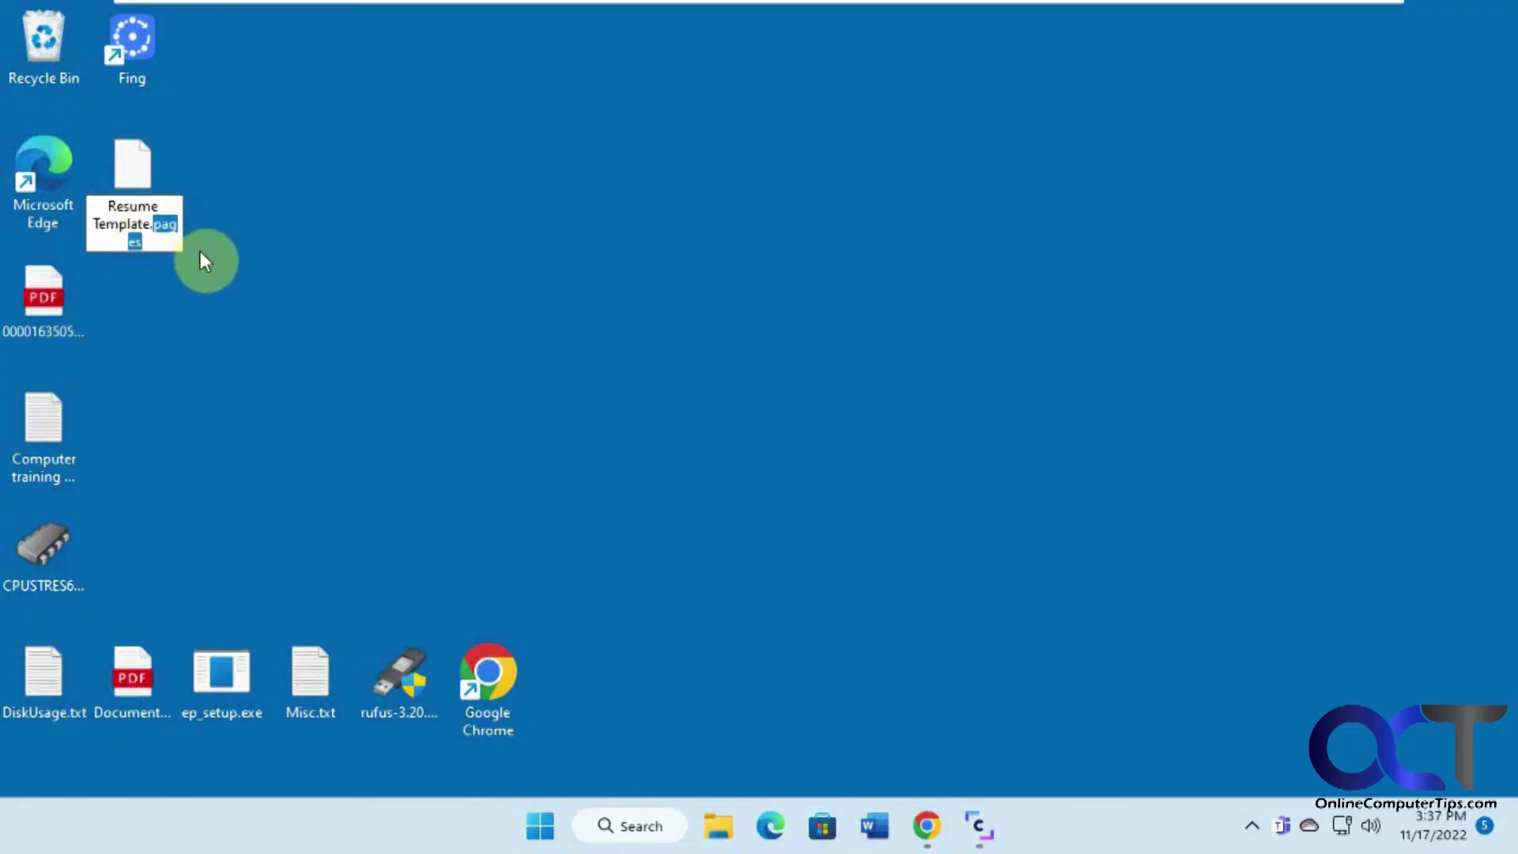
text(zip)
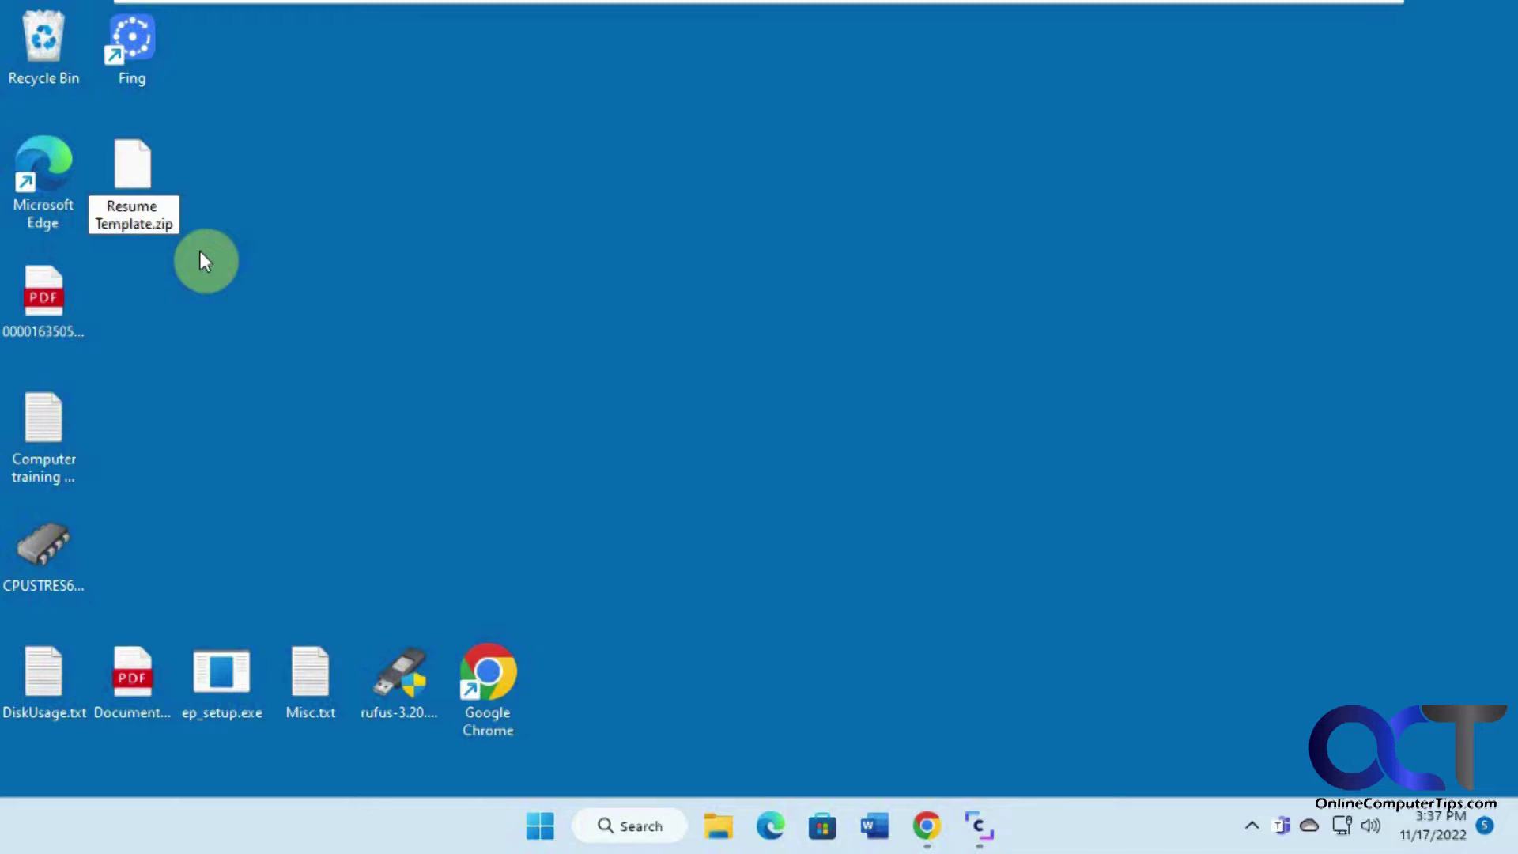
key(Return)
click(877, 418)
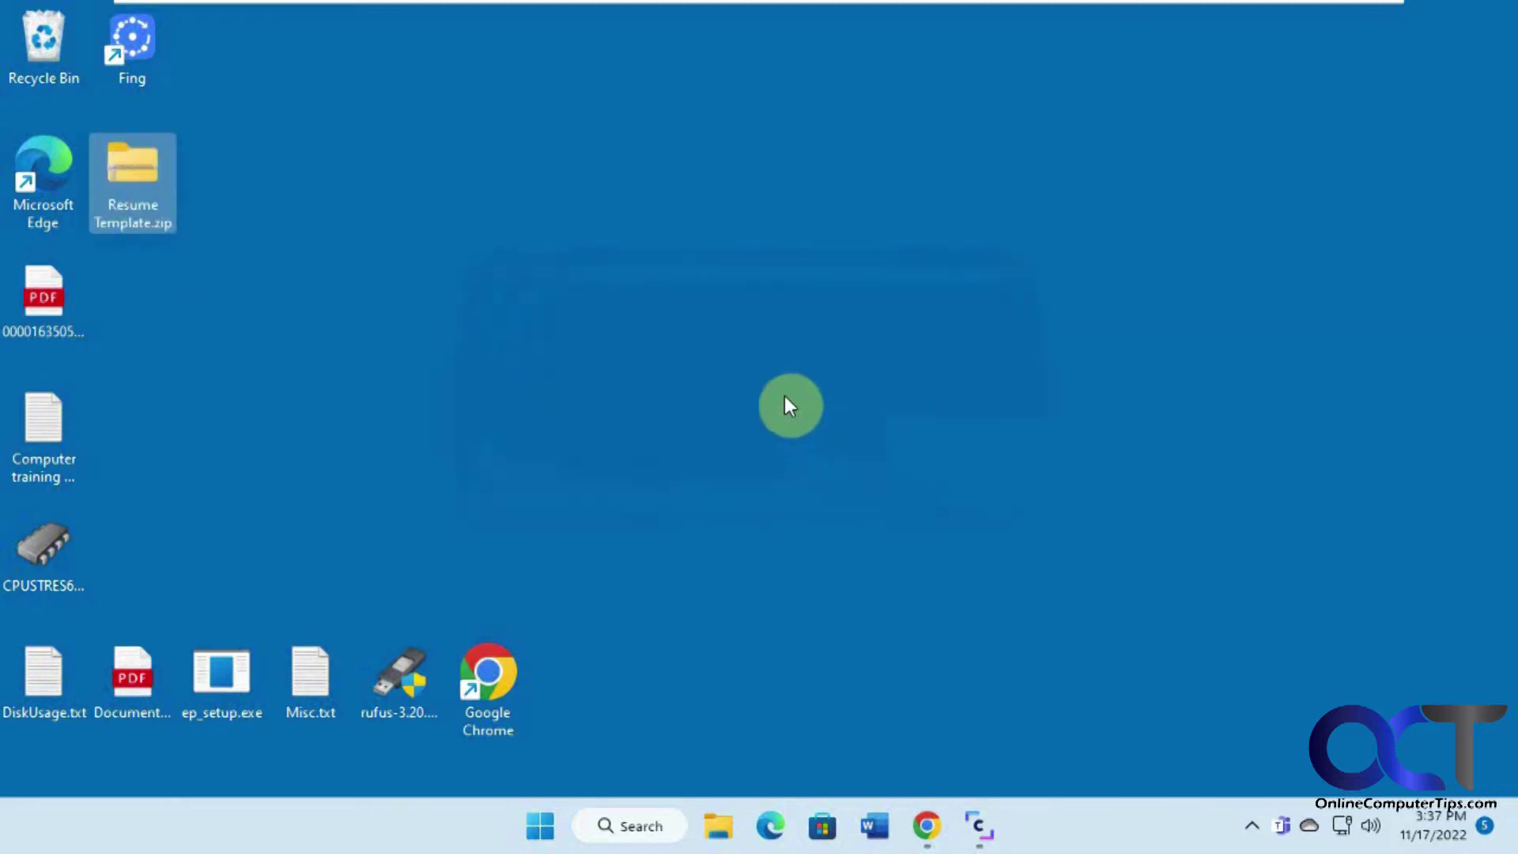
double_click(152, 222)
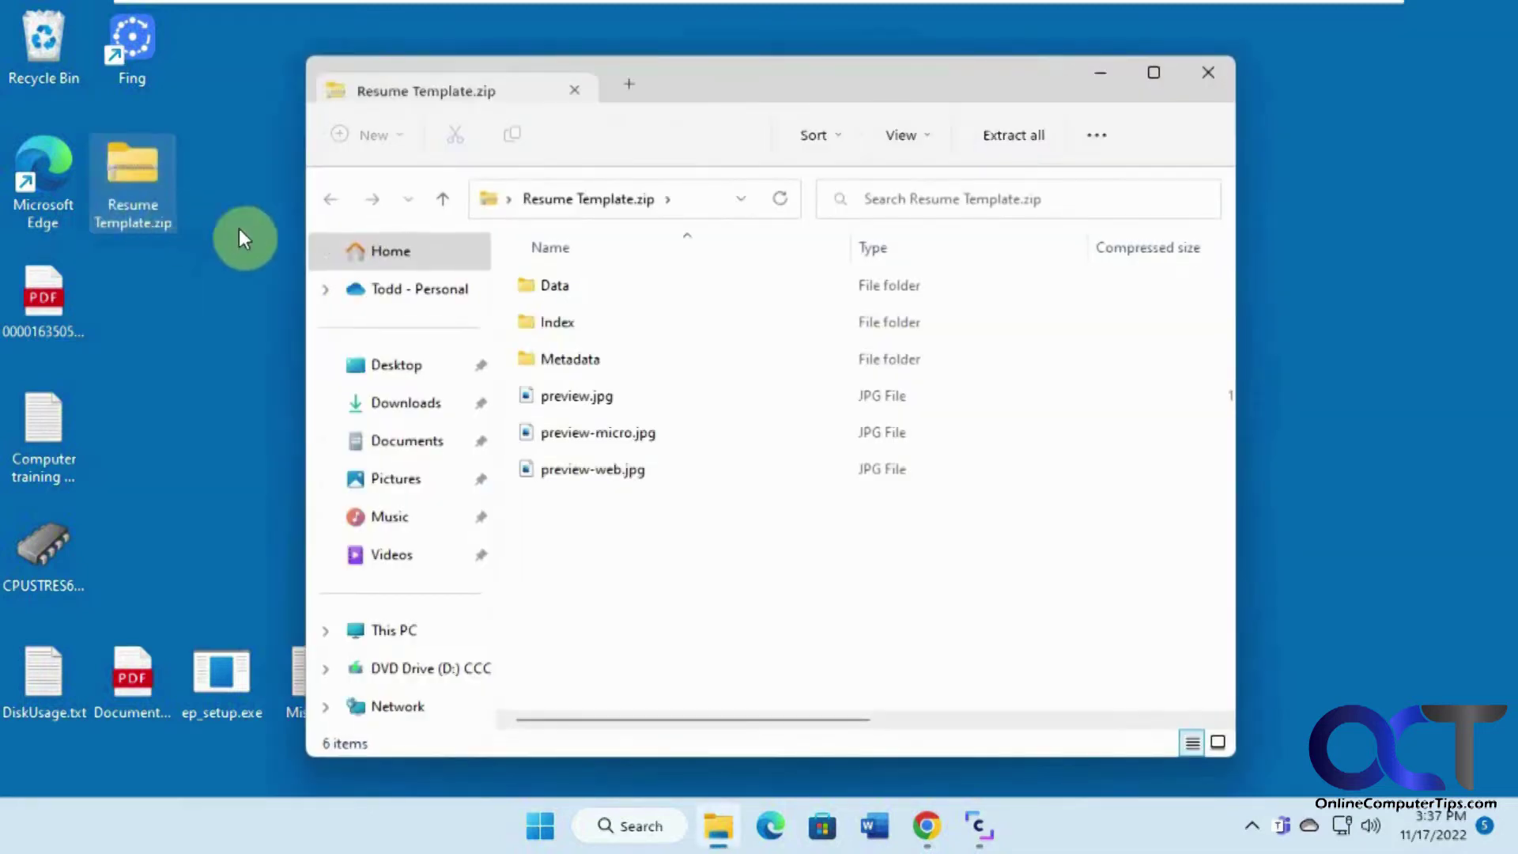
click(601, 403)
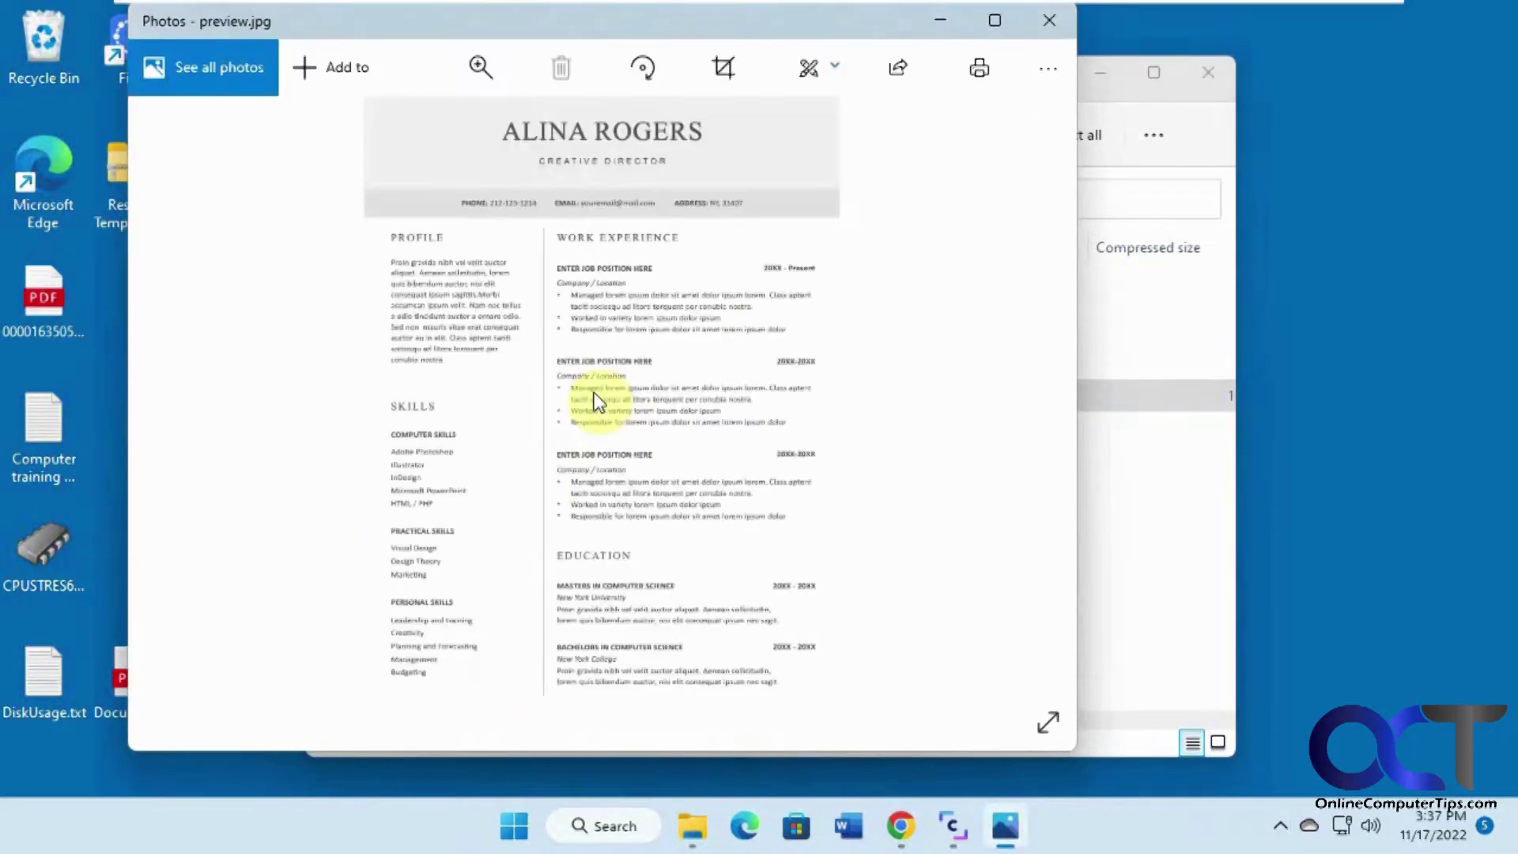
click(994, 20)
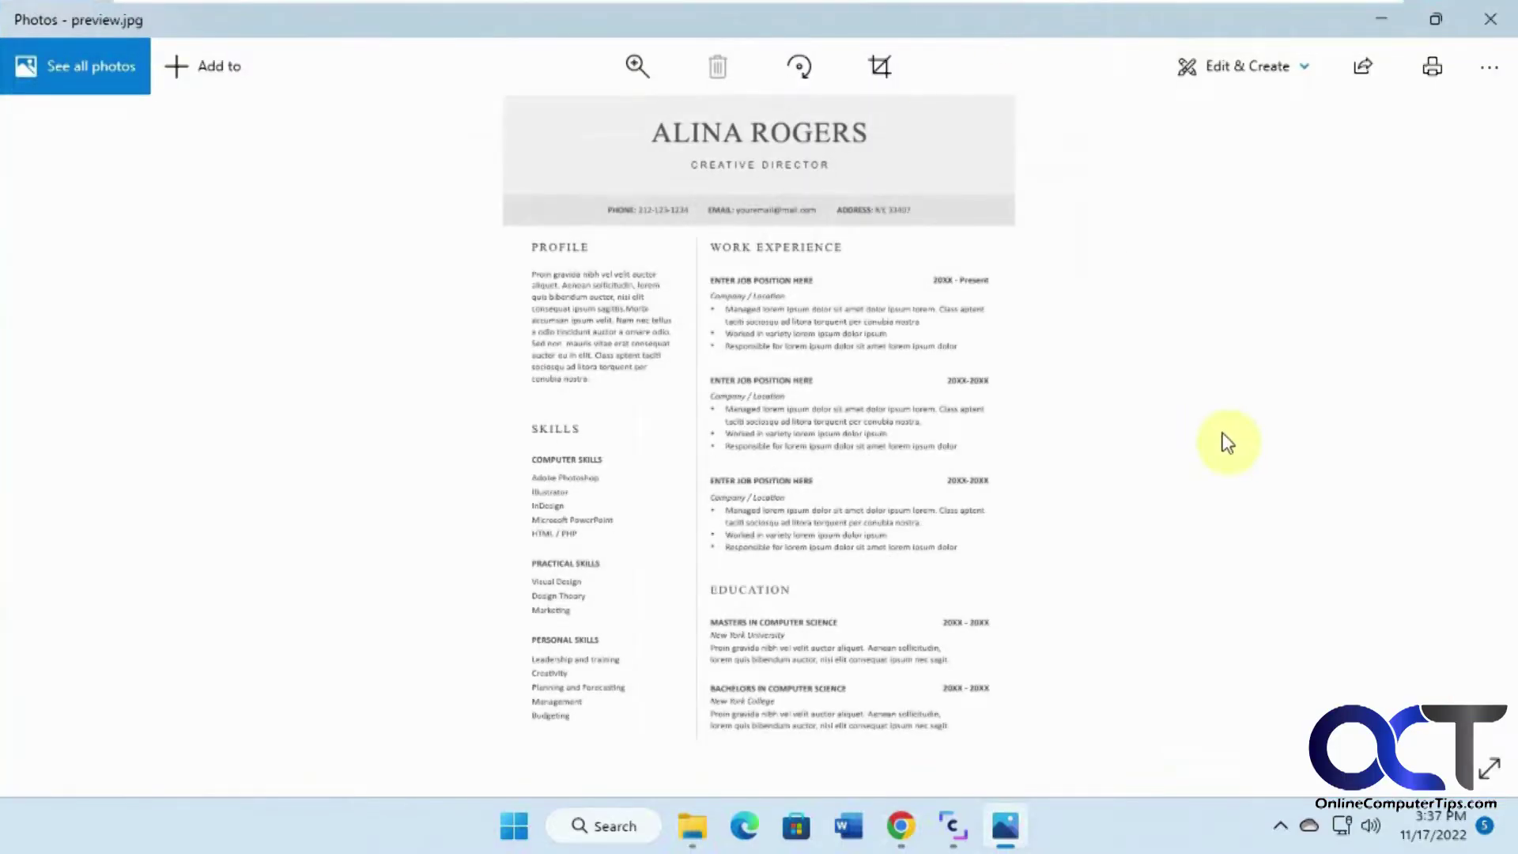
scroll(1186, 474, up, 3)
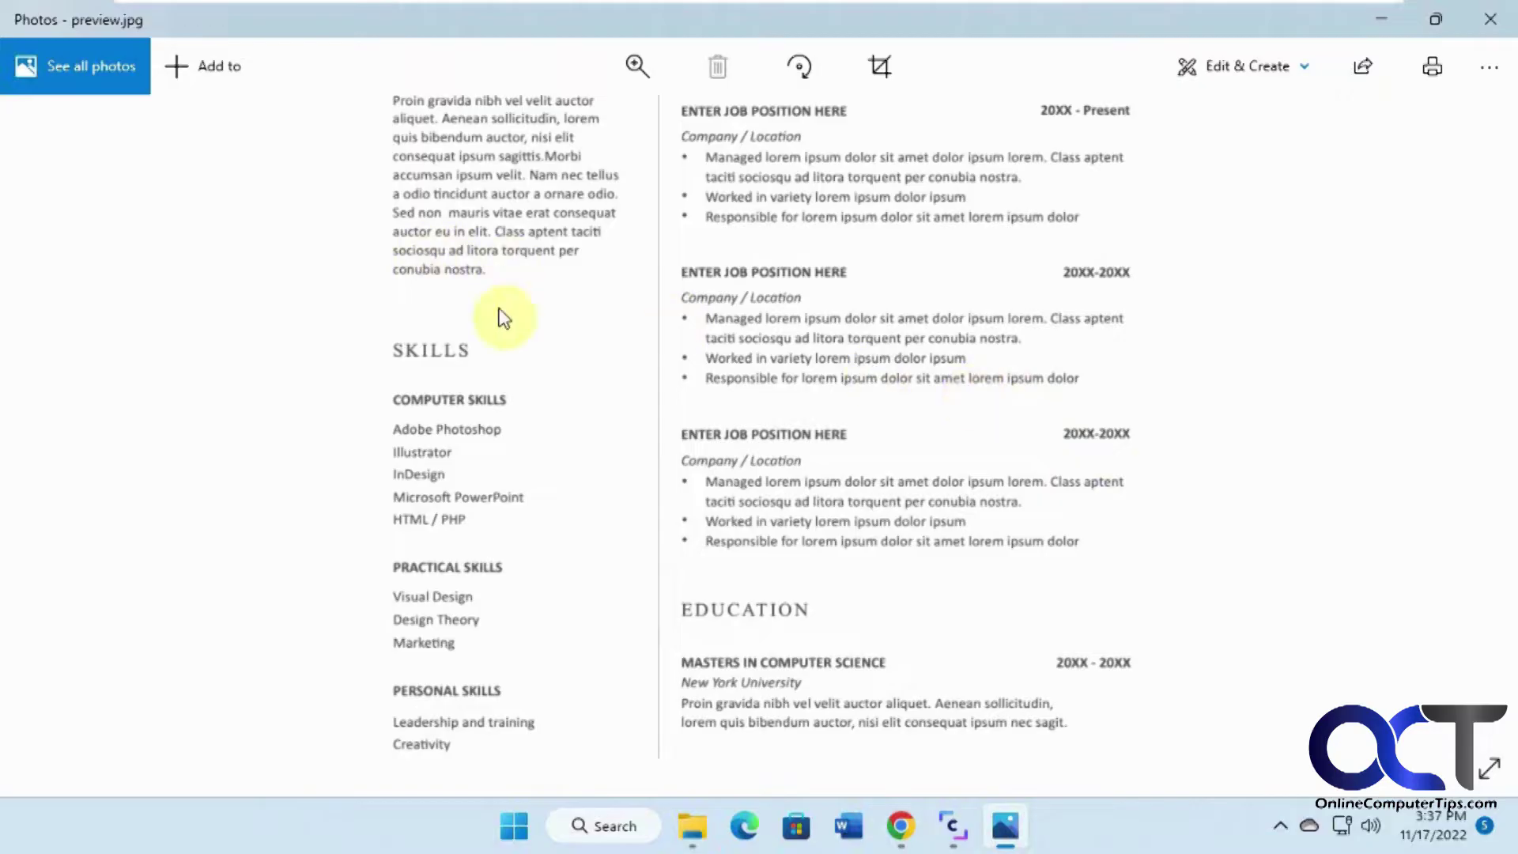
click(1490, 19)
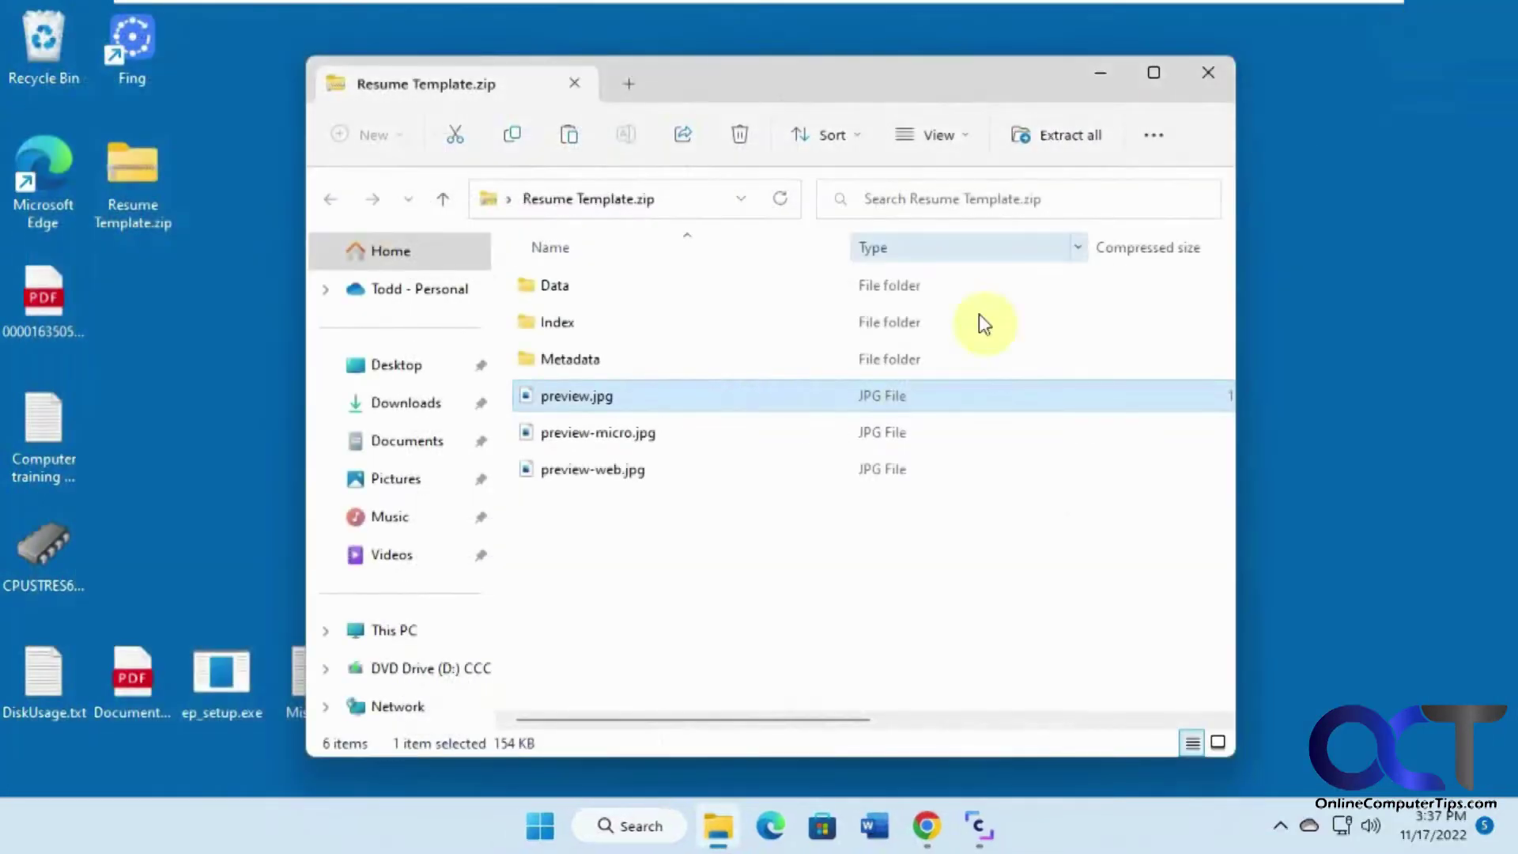
Close the archive and change the file's extension from .zip back to .pages.
click(645, 445)
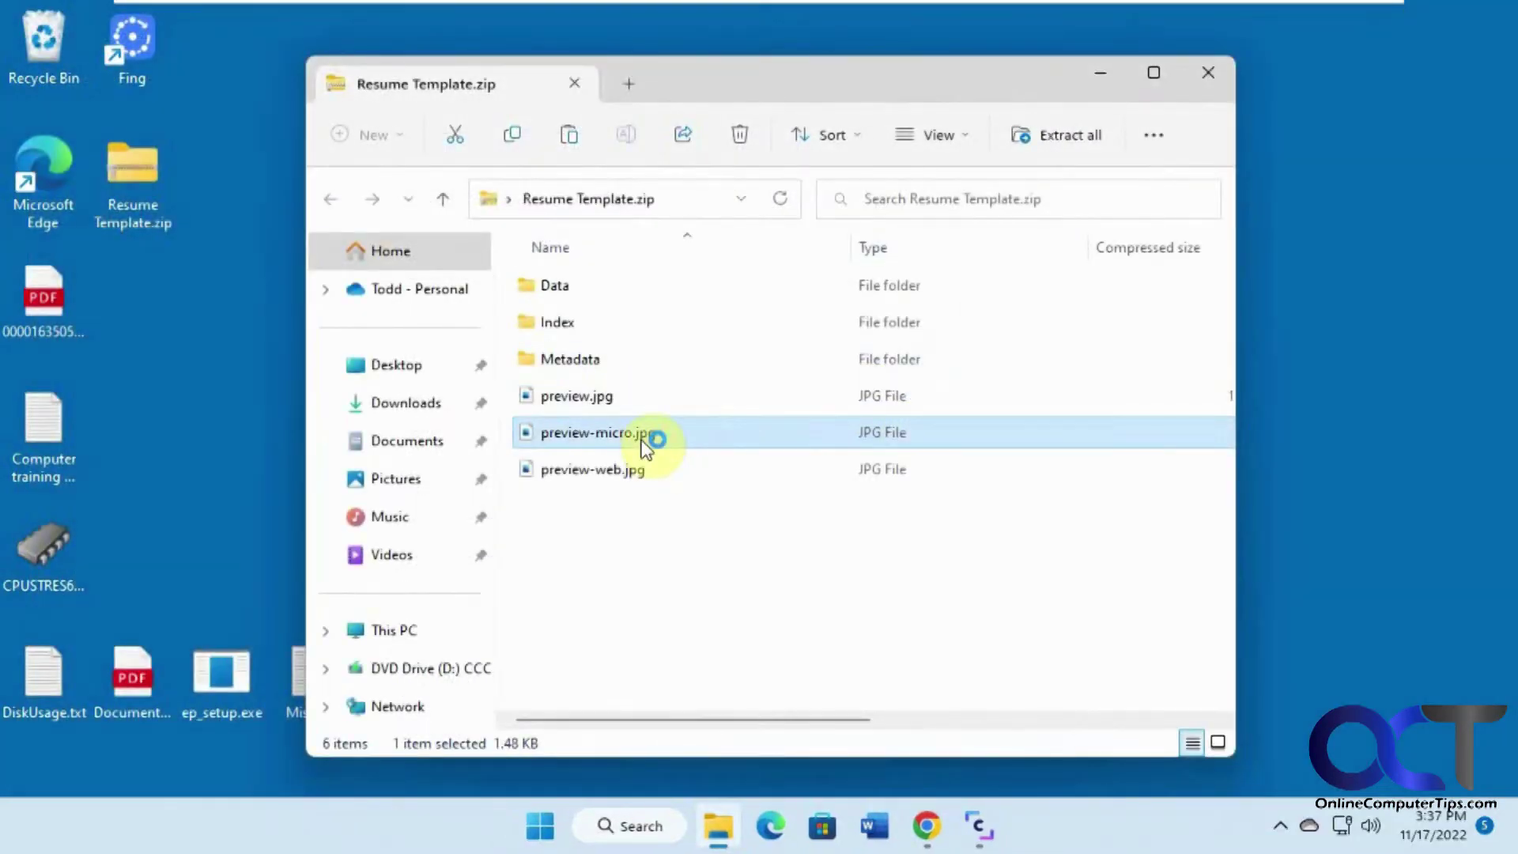
click(1208, 72)
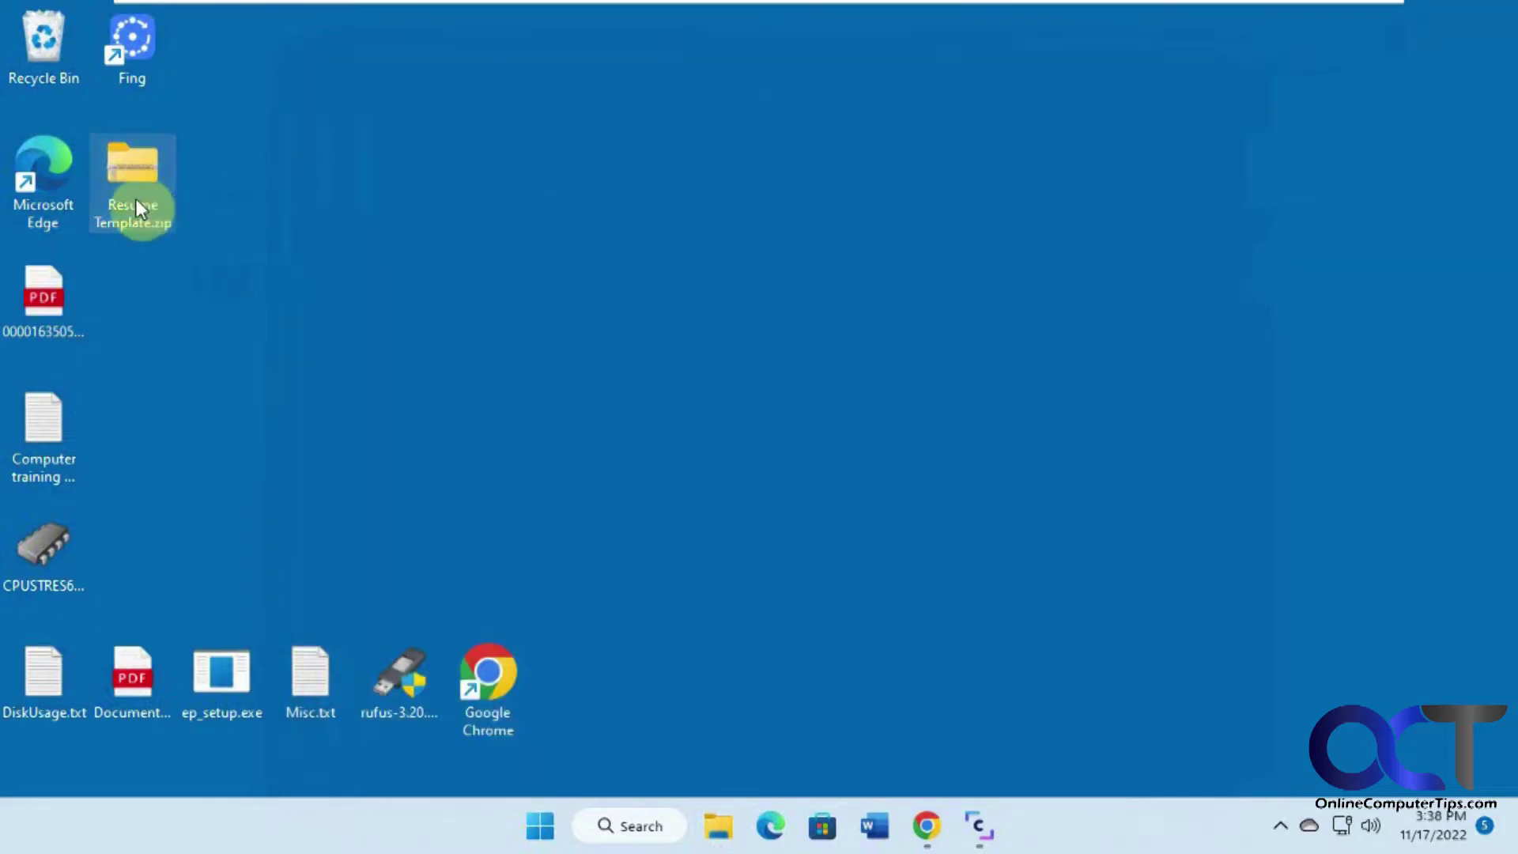
click(162, 225)
key(End)
key(BackSpace)
key(BackSpace)
key(BackSpace)
text(pages)
key(Return)
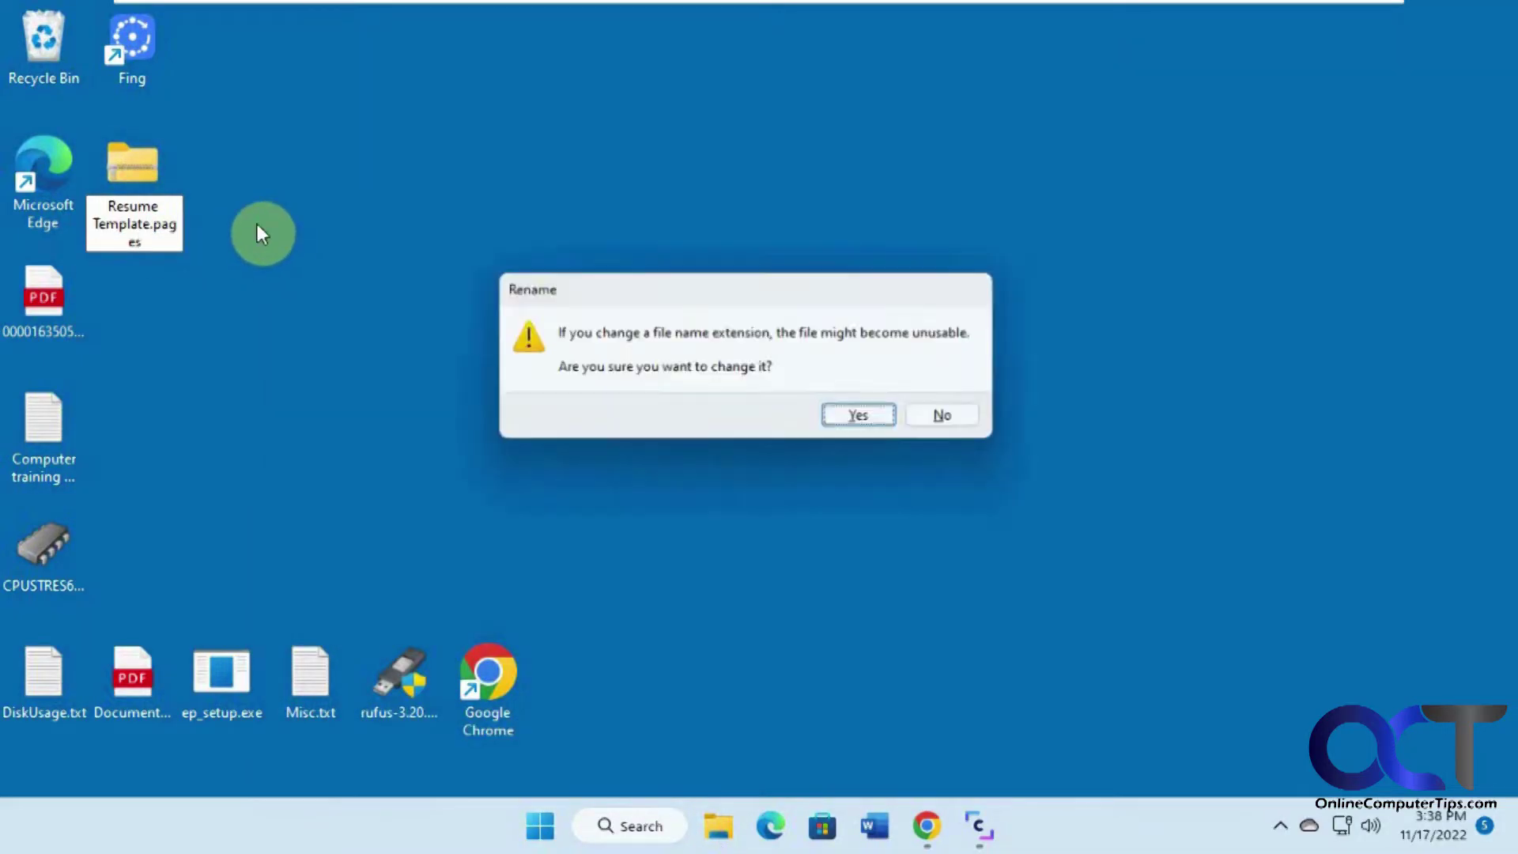
key(Return)
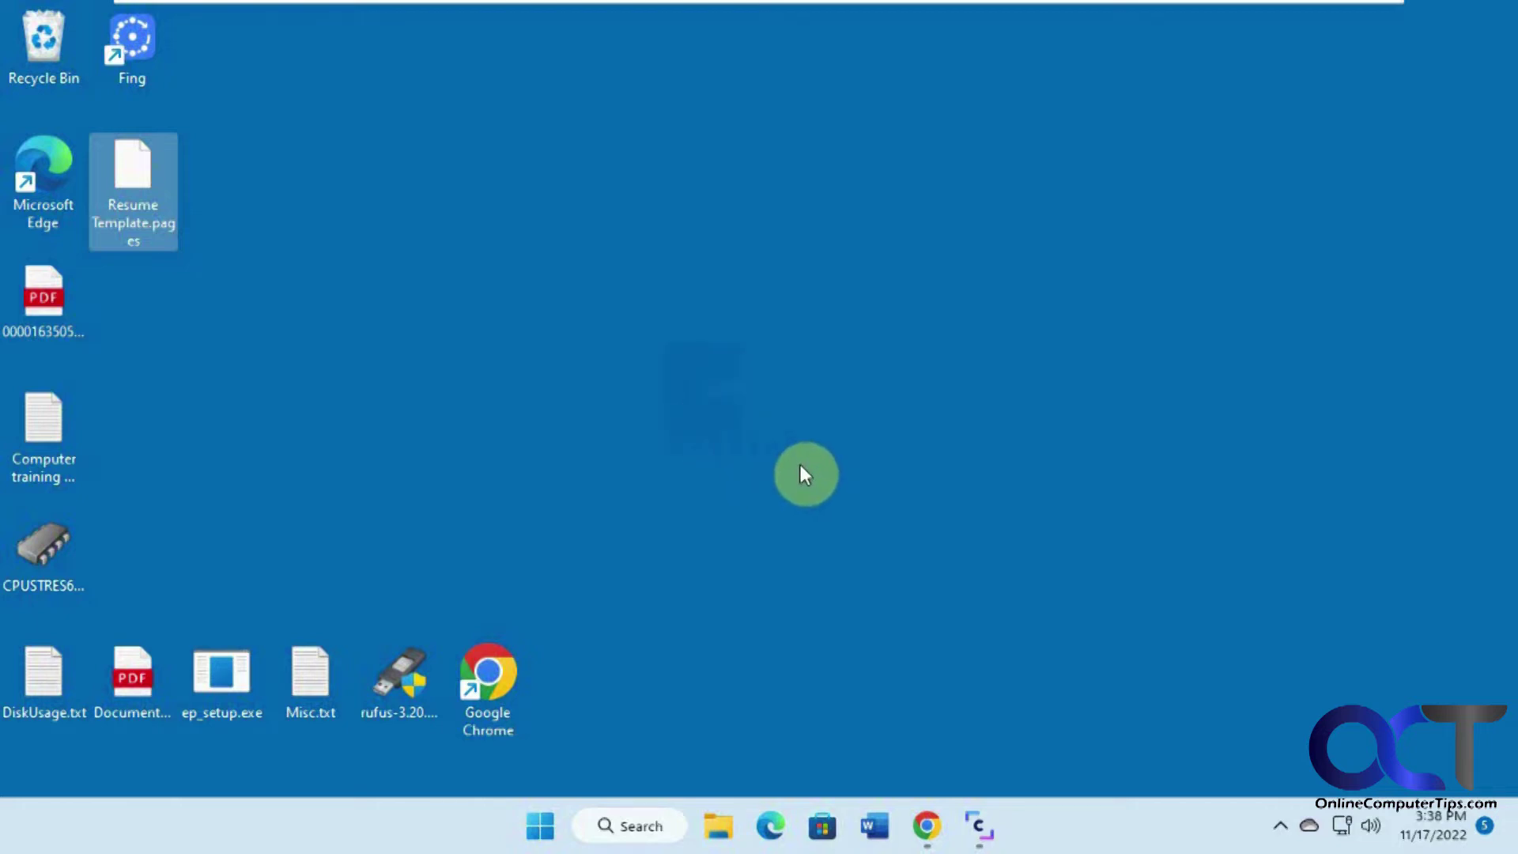
click(927, 826)
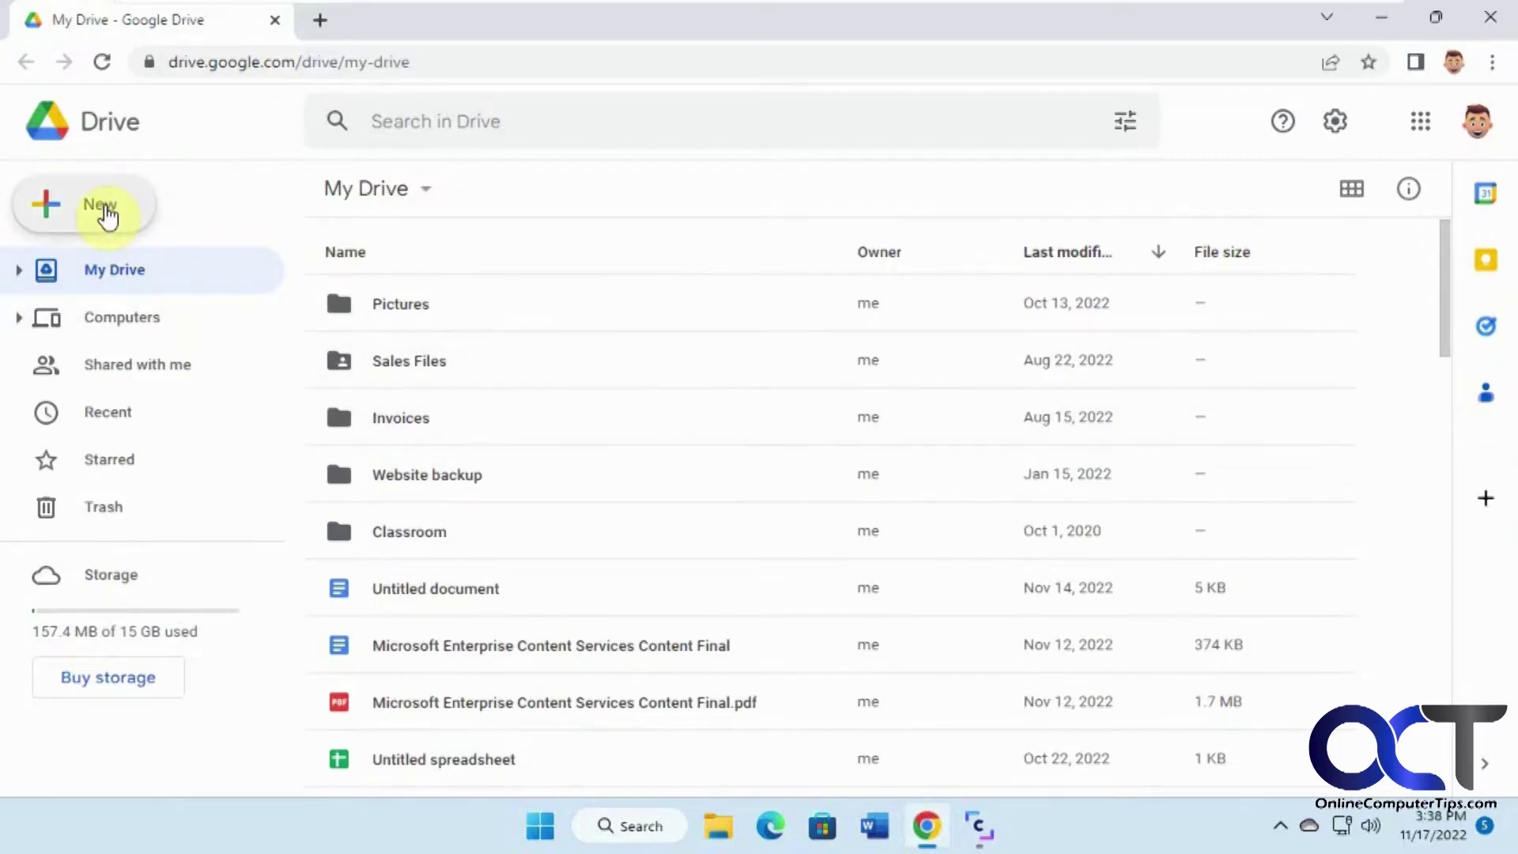
Upload Resume Template.pages from the Desktop via New > File upload.
click(102, 212)
click(135, 273)
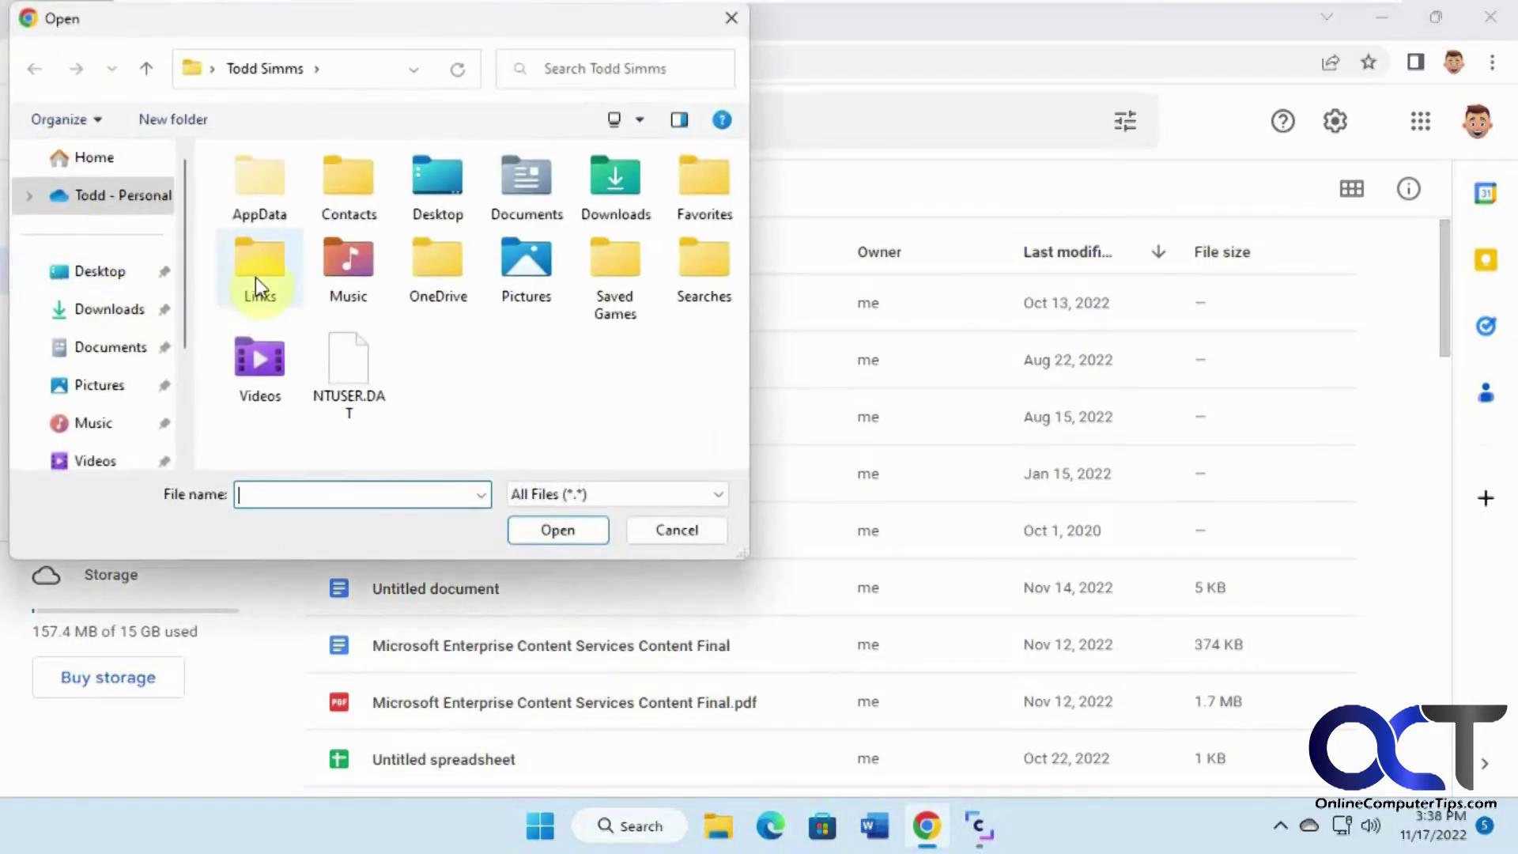
click(117, 274)
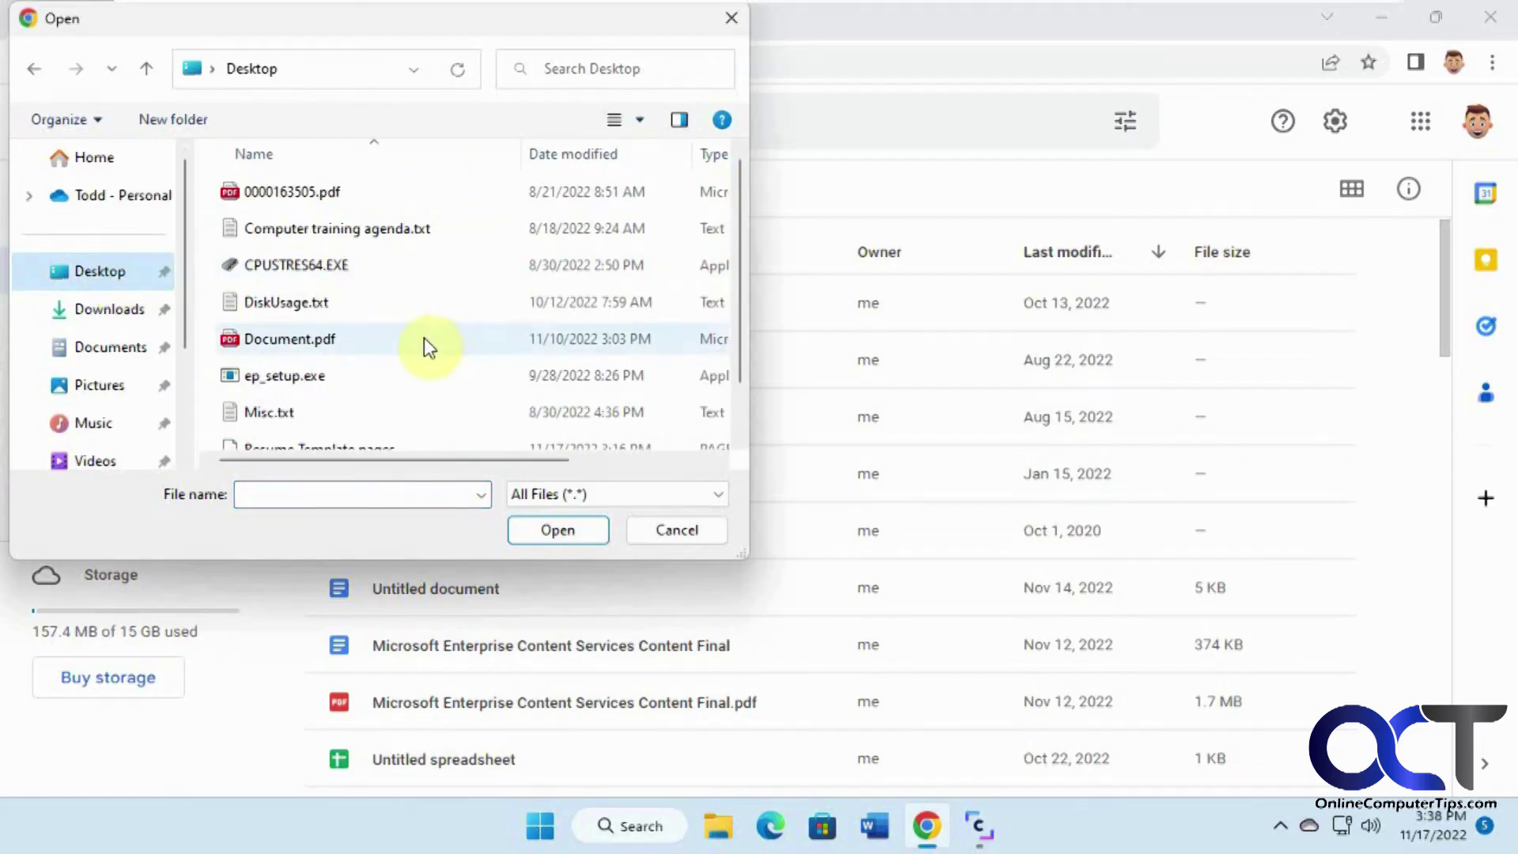
scroll(424, 339, down, 1)
click(349, 397)
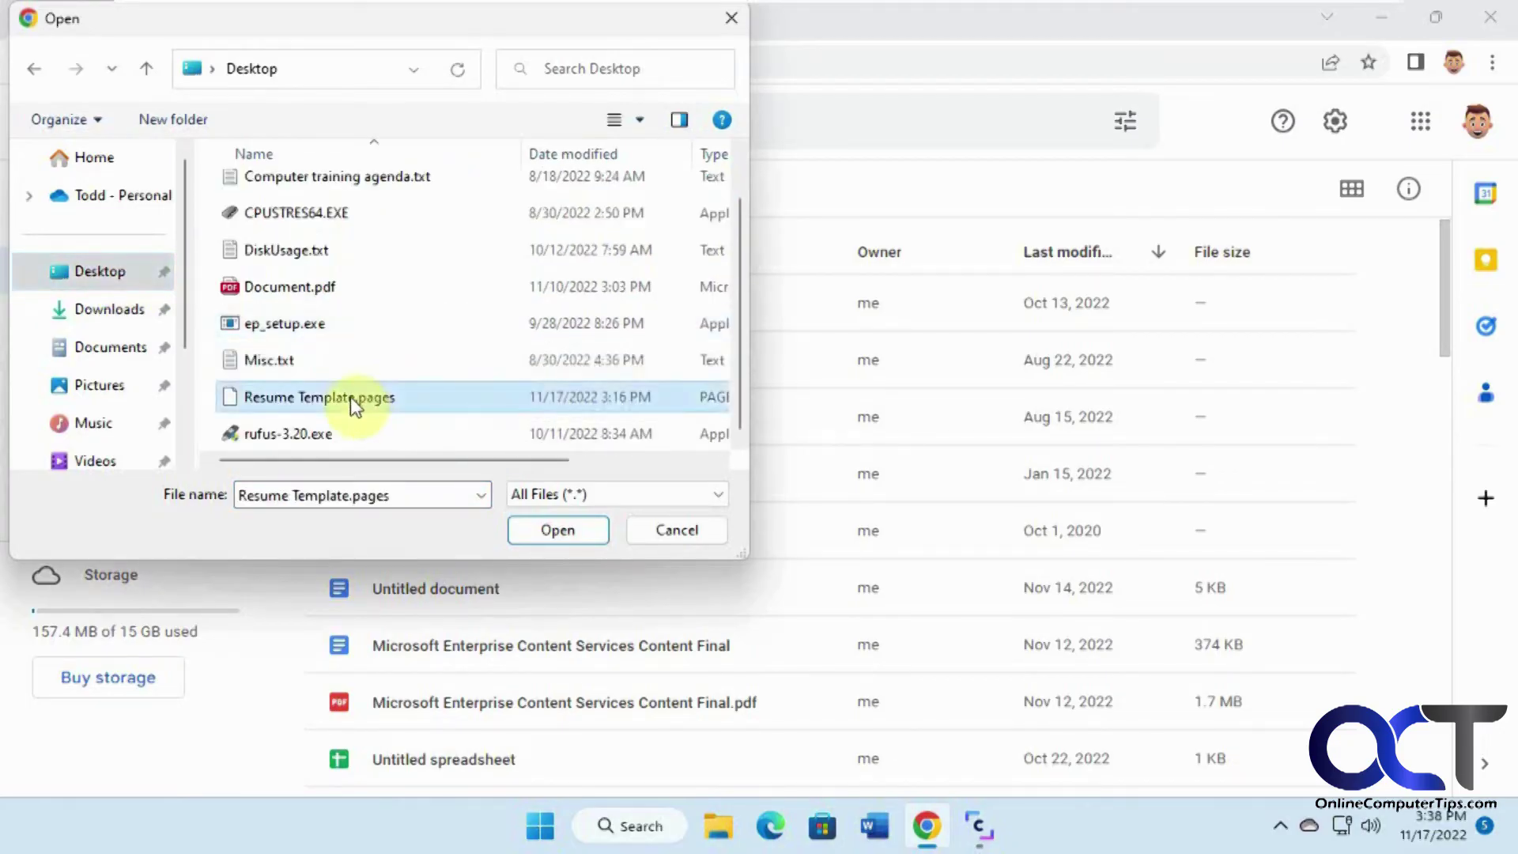
double_click(350, 397)
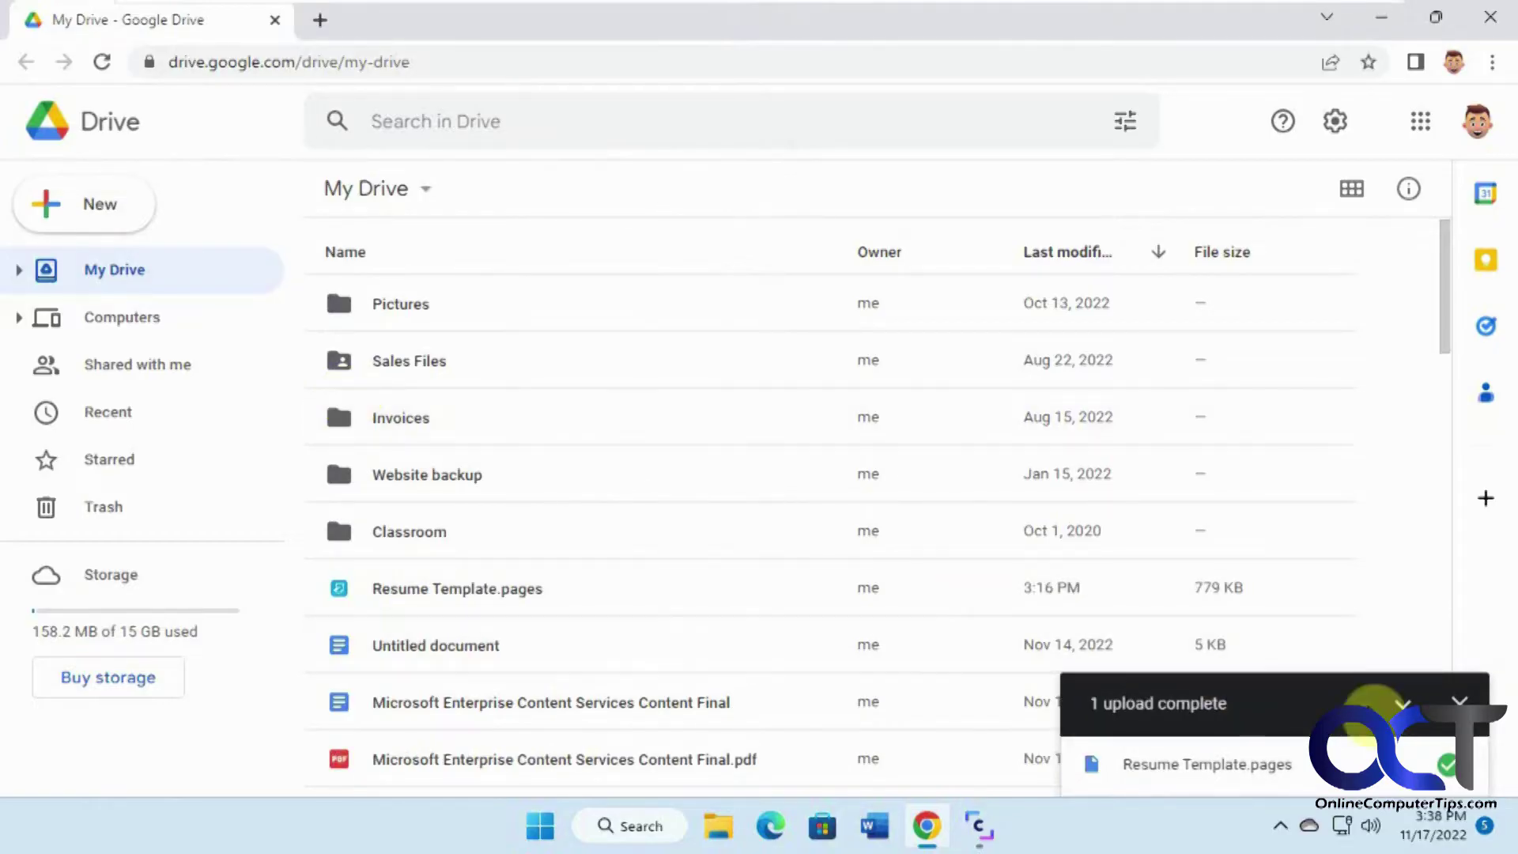
click(1460, 701)
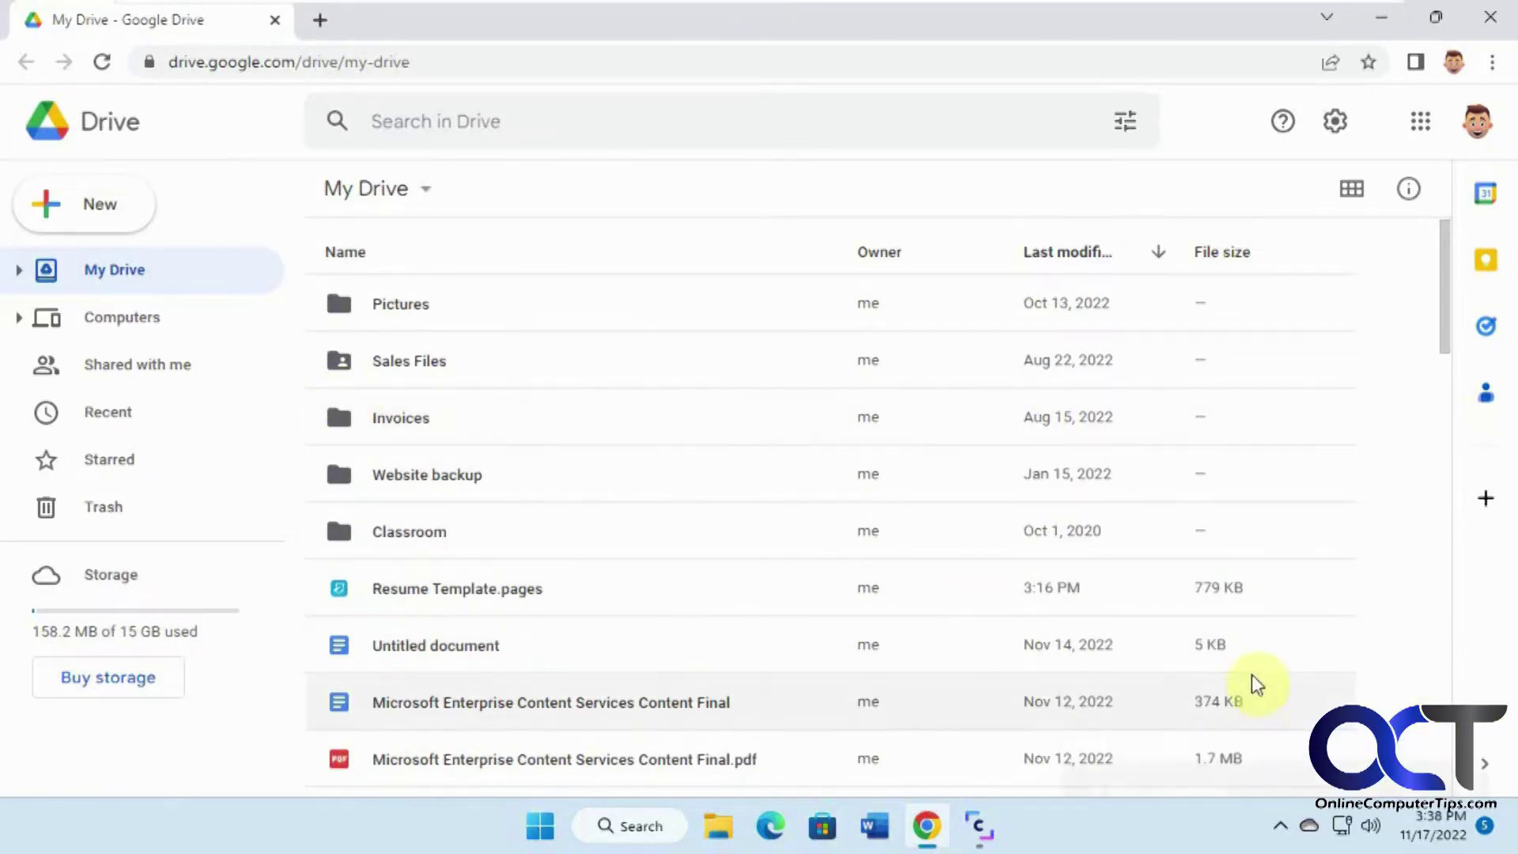
Open Resume Template.pages with CloudConvert from its context menu.
right_click(514, 603)
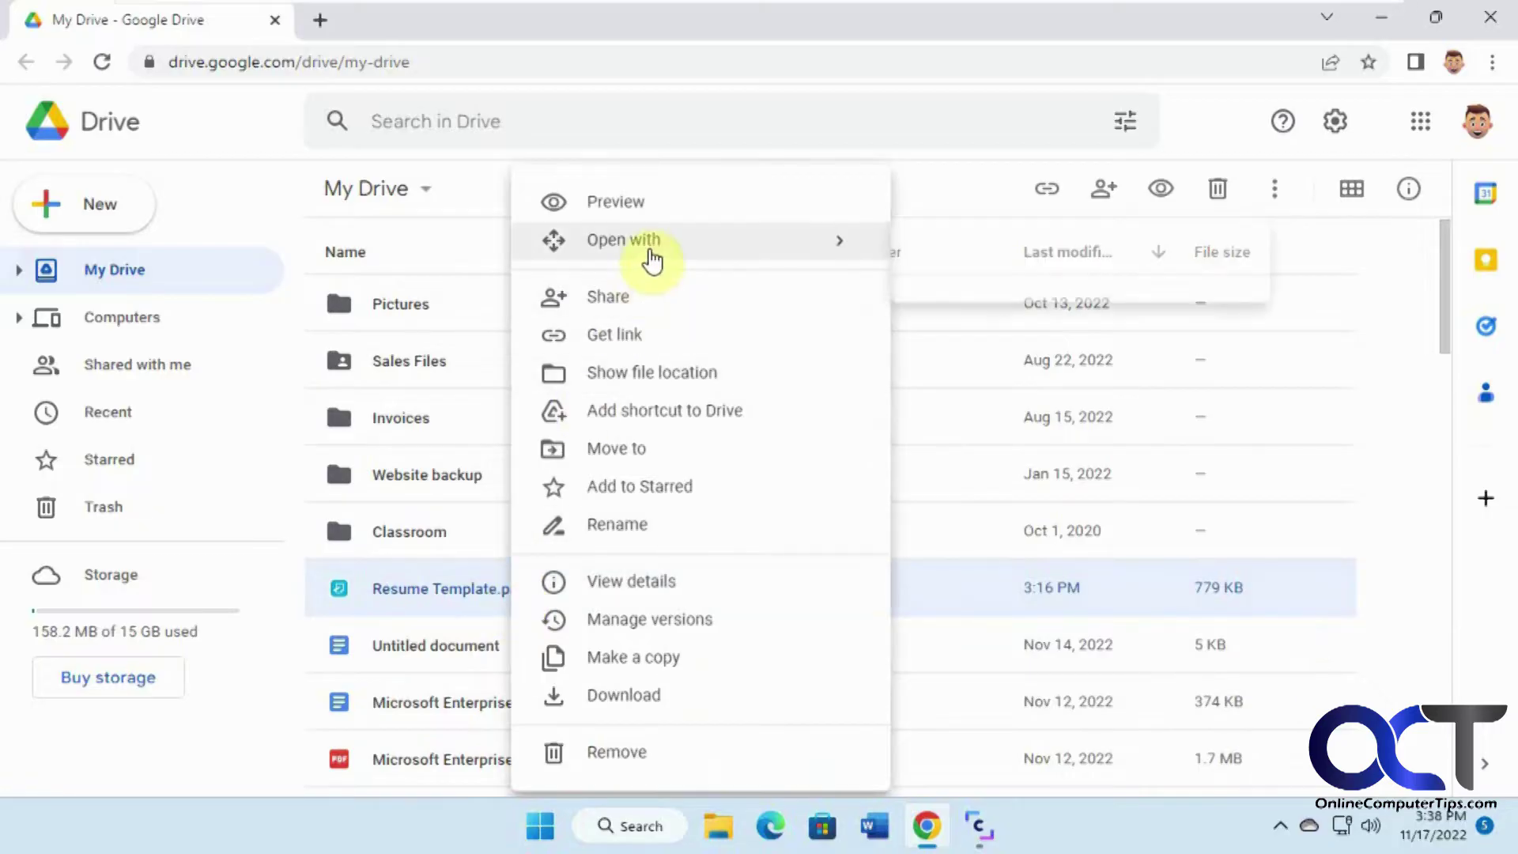
mouse_move(649, 247)
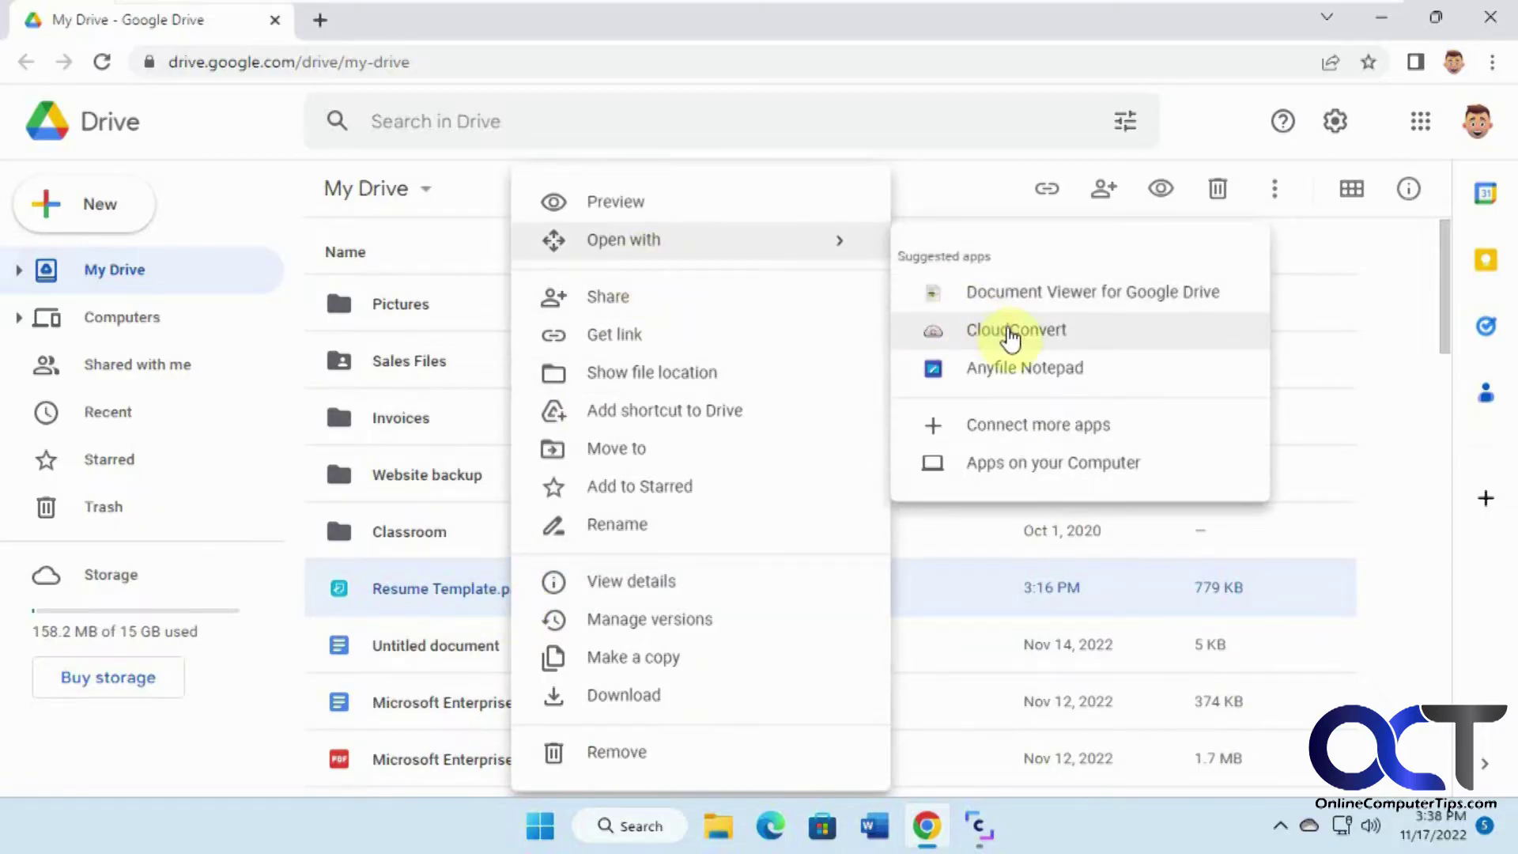
click(1012, 332)
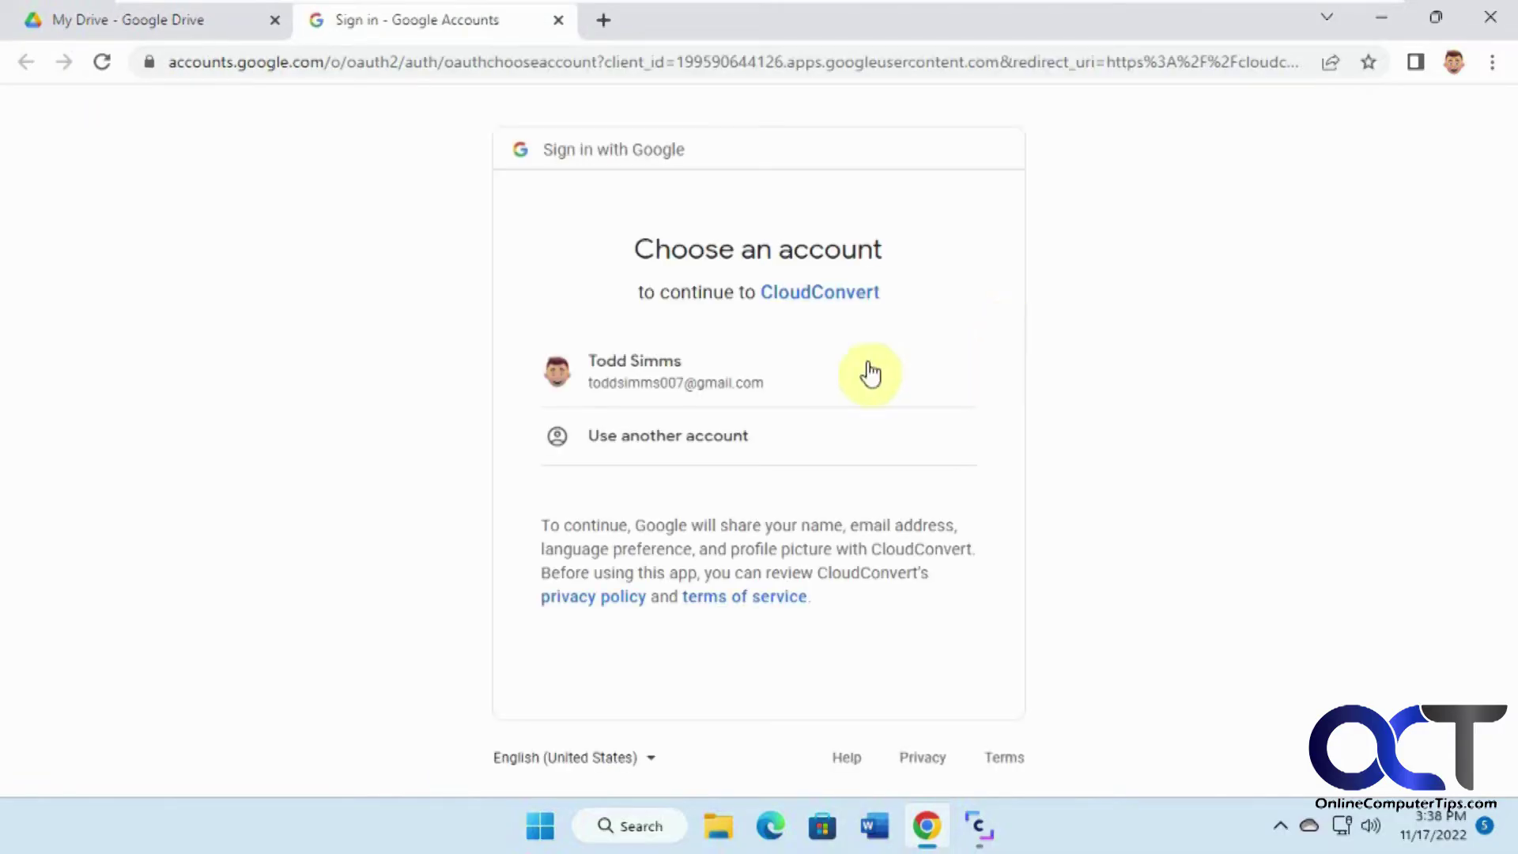
Choose the Google account and allow CloudConvert to access Google Drive.
click(661, 388)
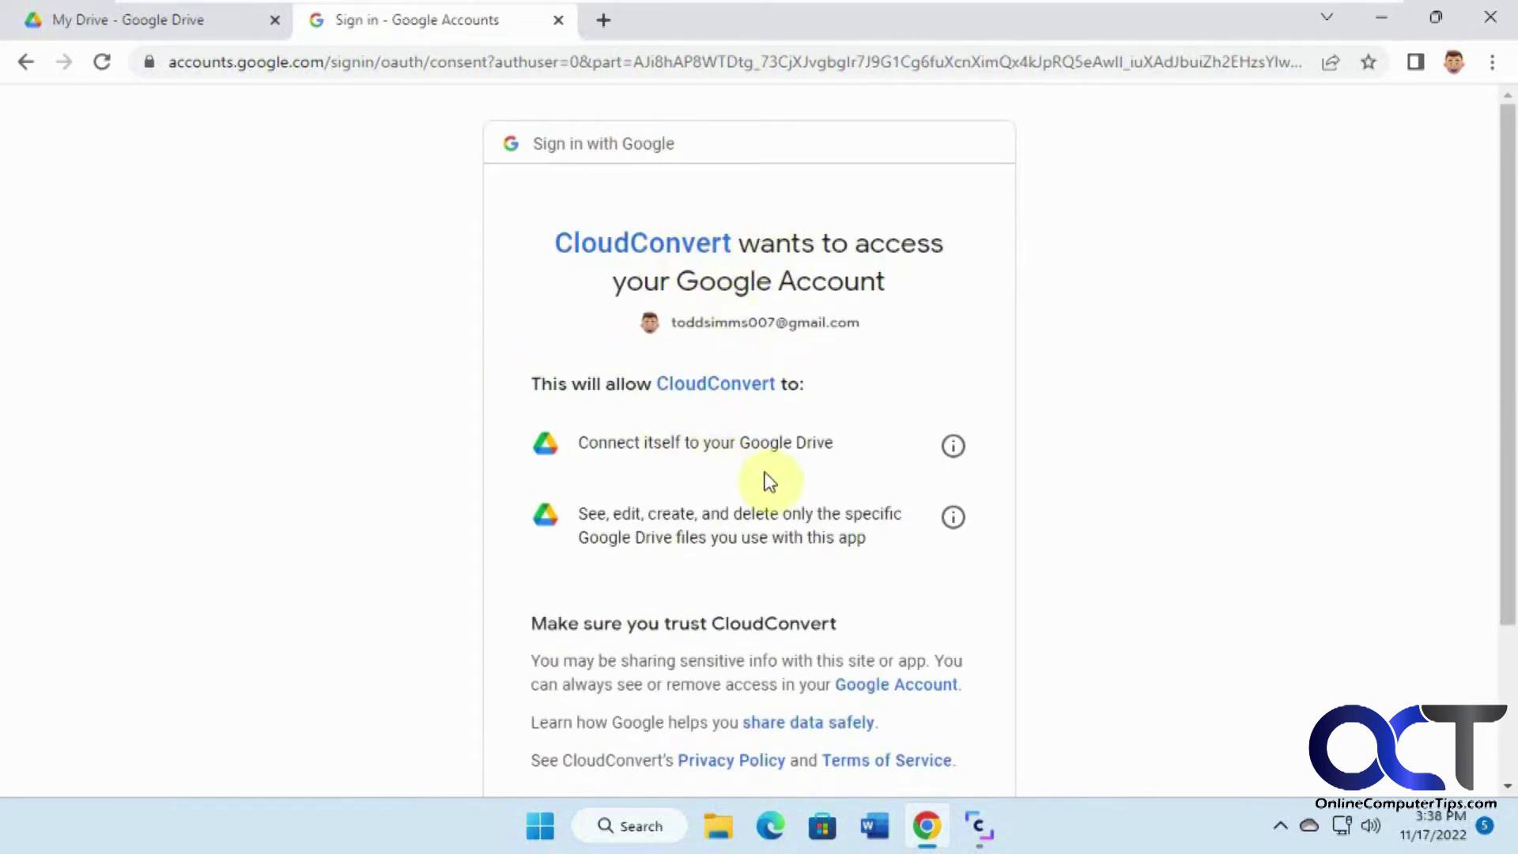
scroll(783, 495, down, 3)
click(875, 626)
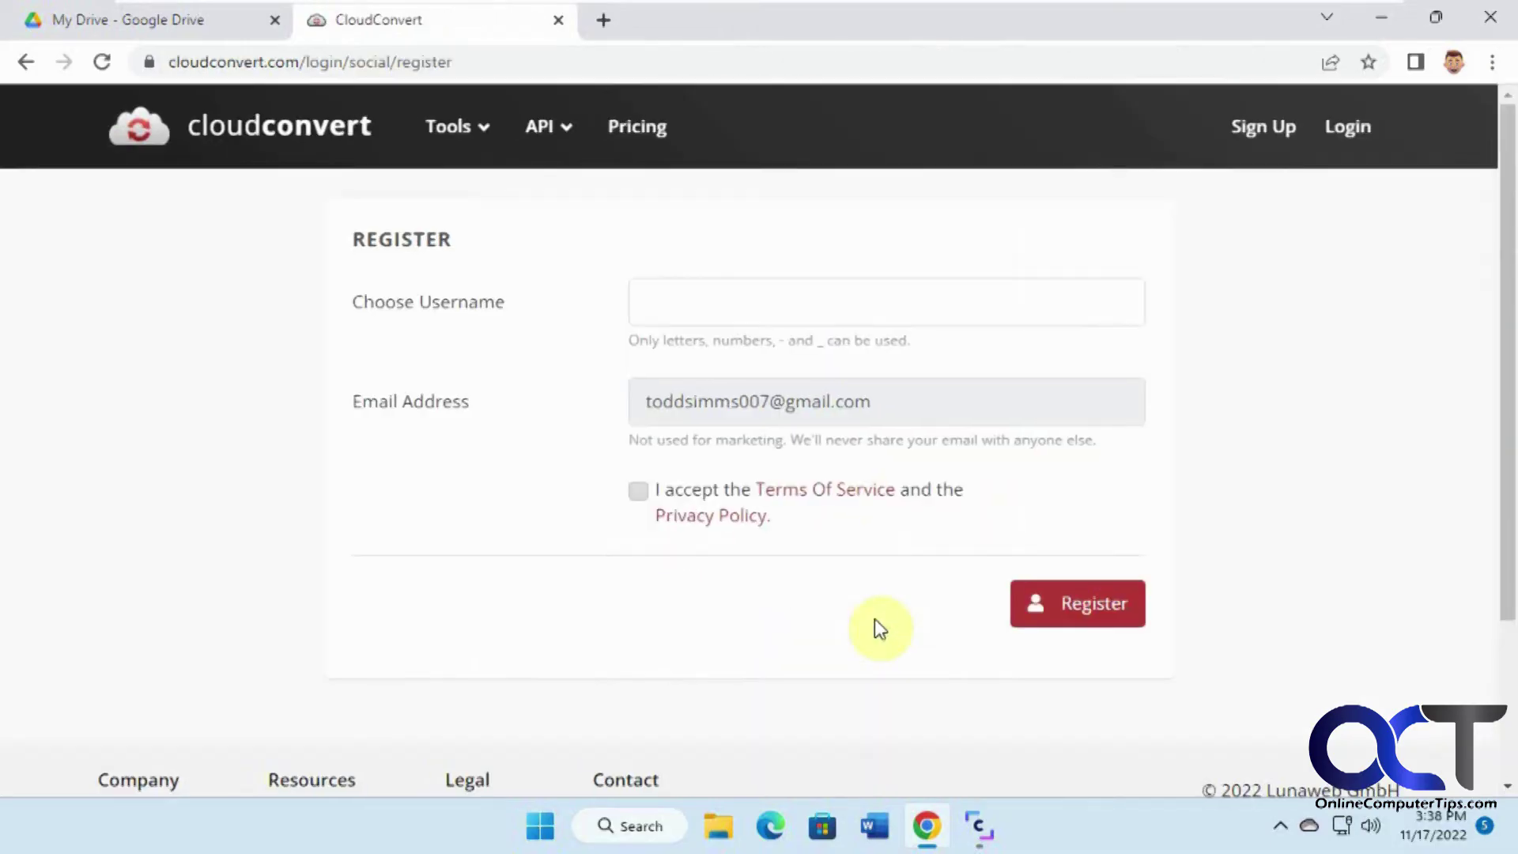
Register on CloudConvert with a username, accepting the terms of service and privacy policy.
click(783, 309)
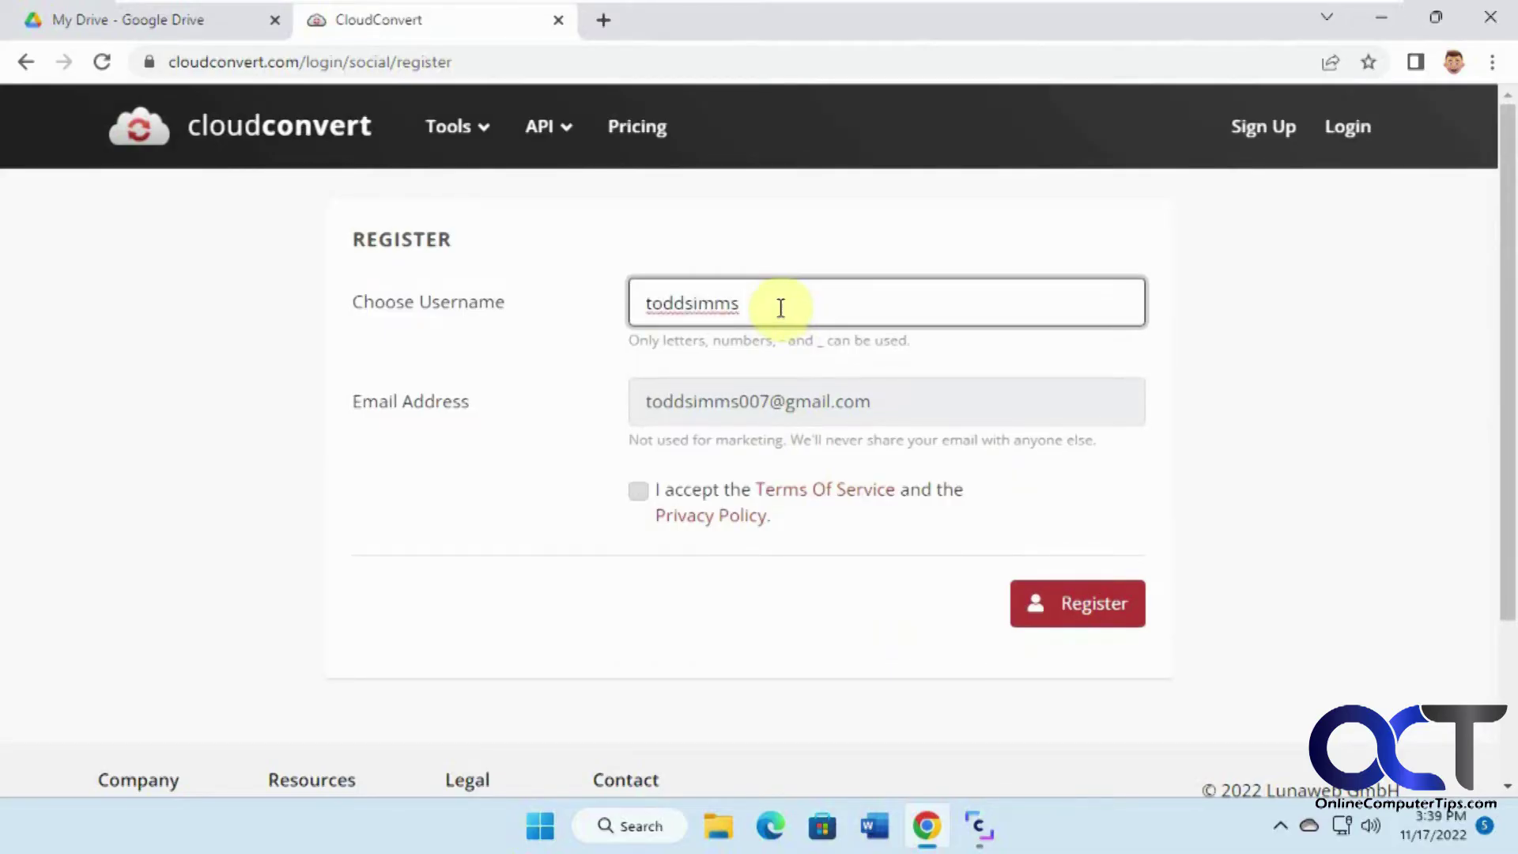
click(637, 491)
click(1082, 613)
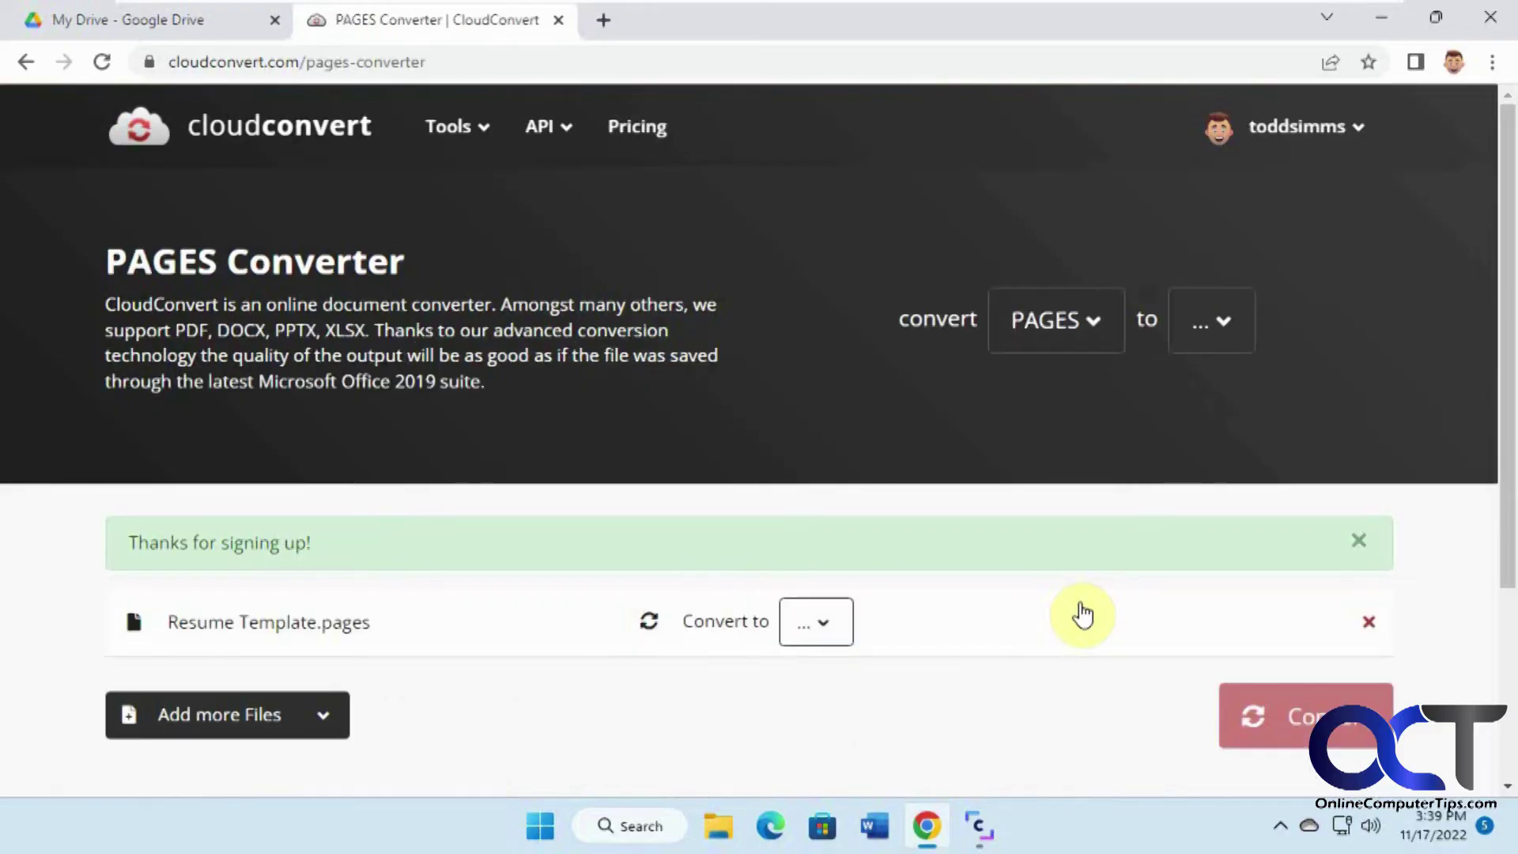
Pick DOCX as the output format and start the conversion.
scroll(1080, 614, down, 2)
click(830, 516)
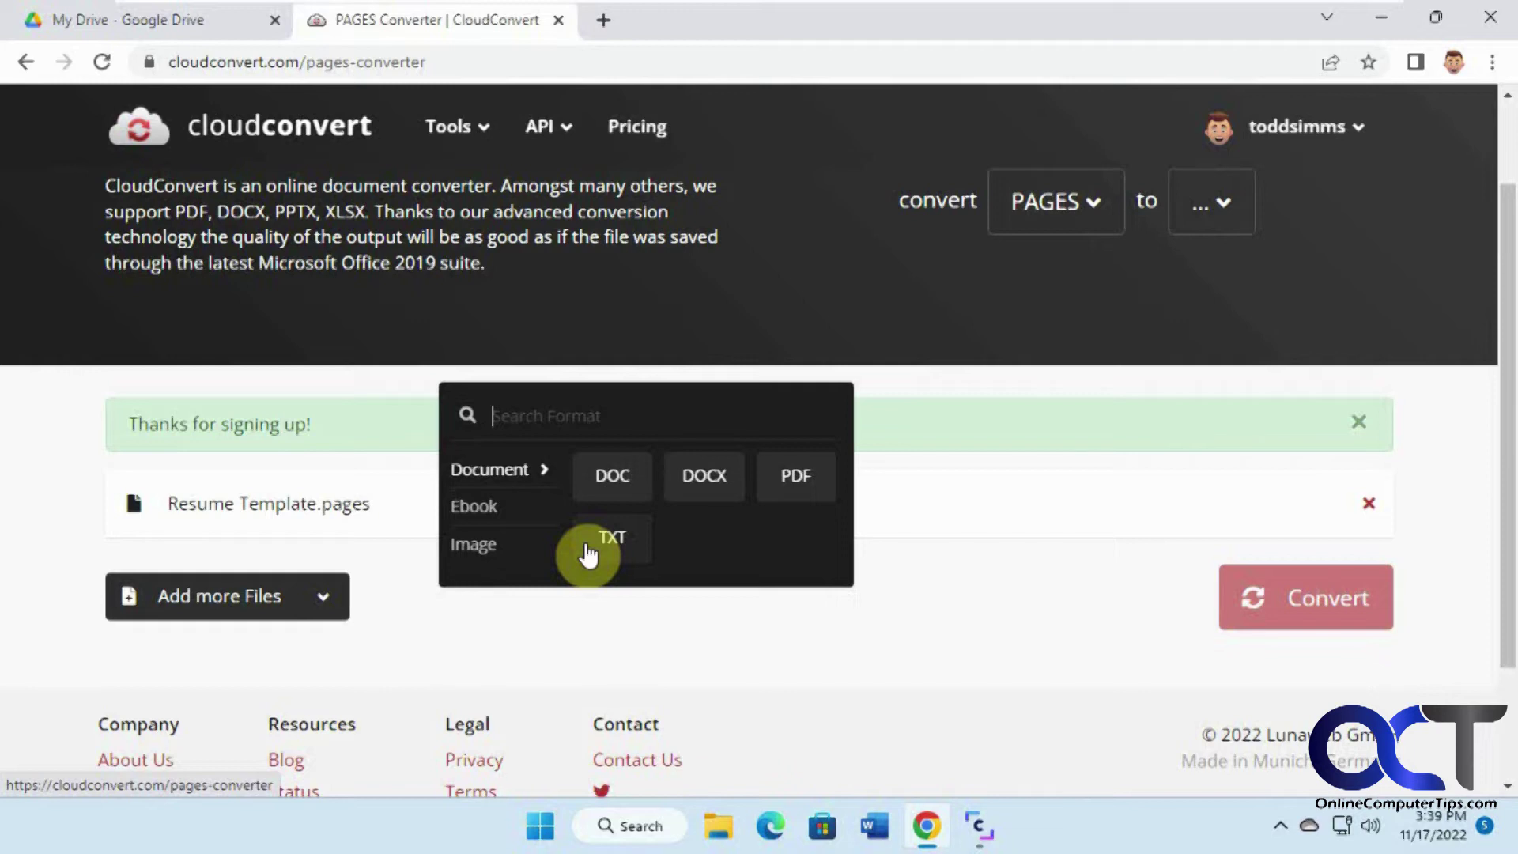
click(713, 484)
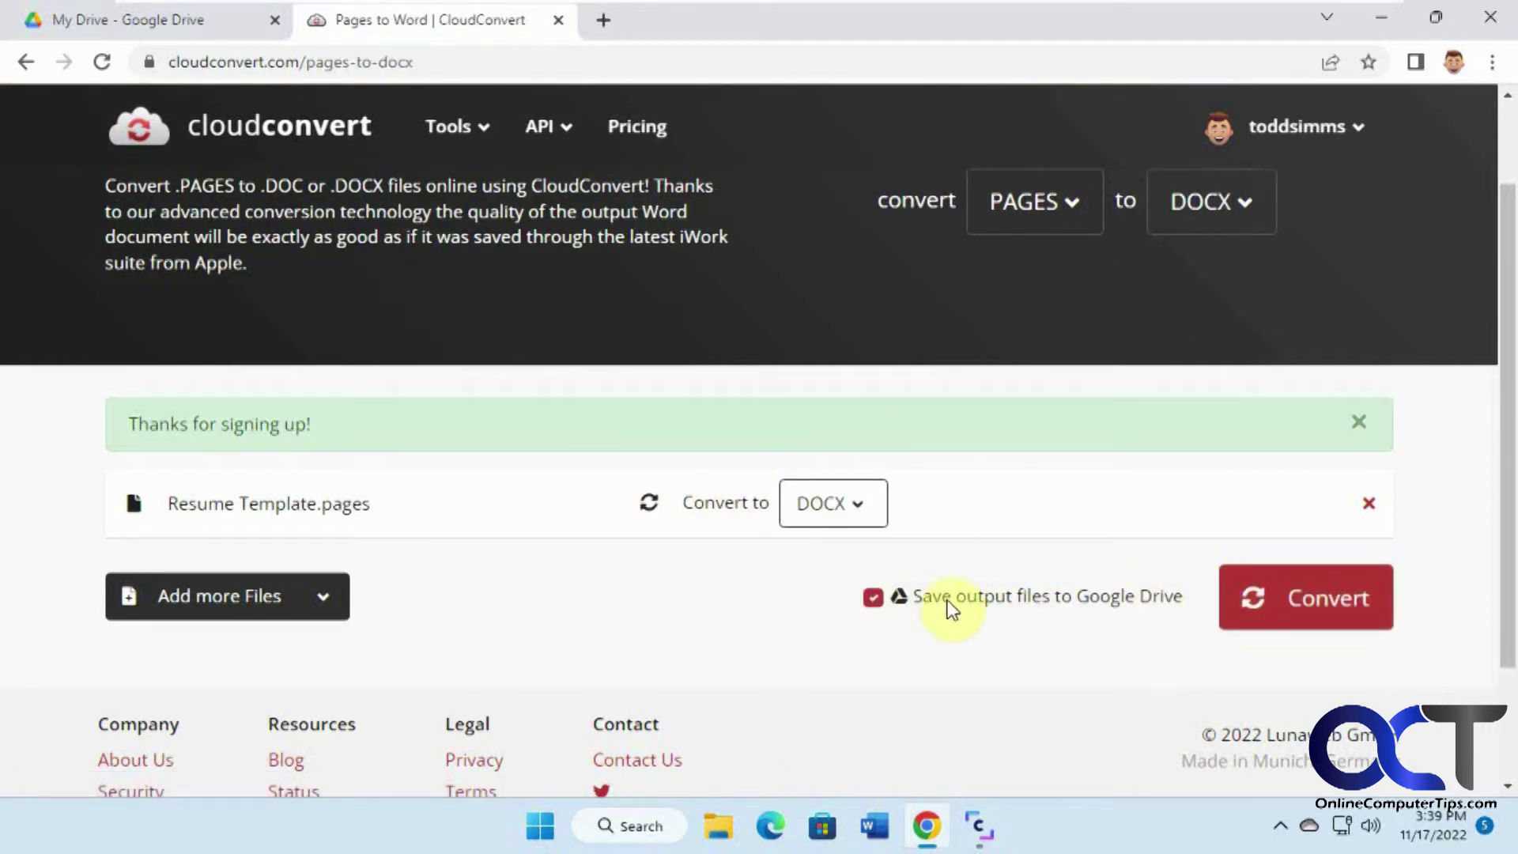
click(1319, 609)
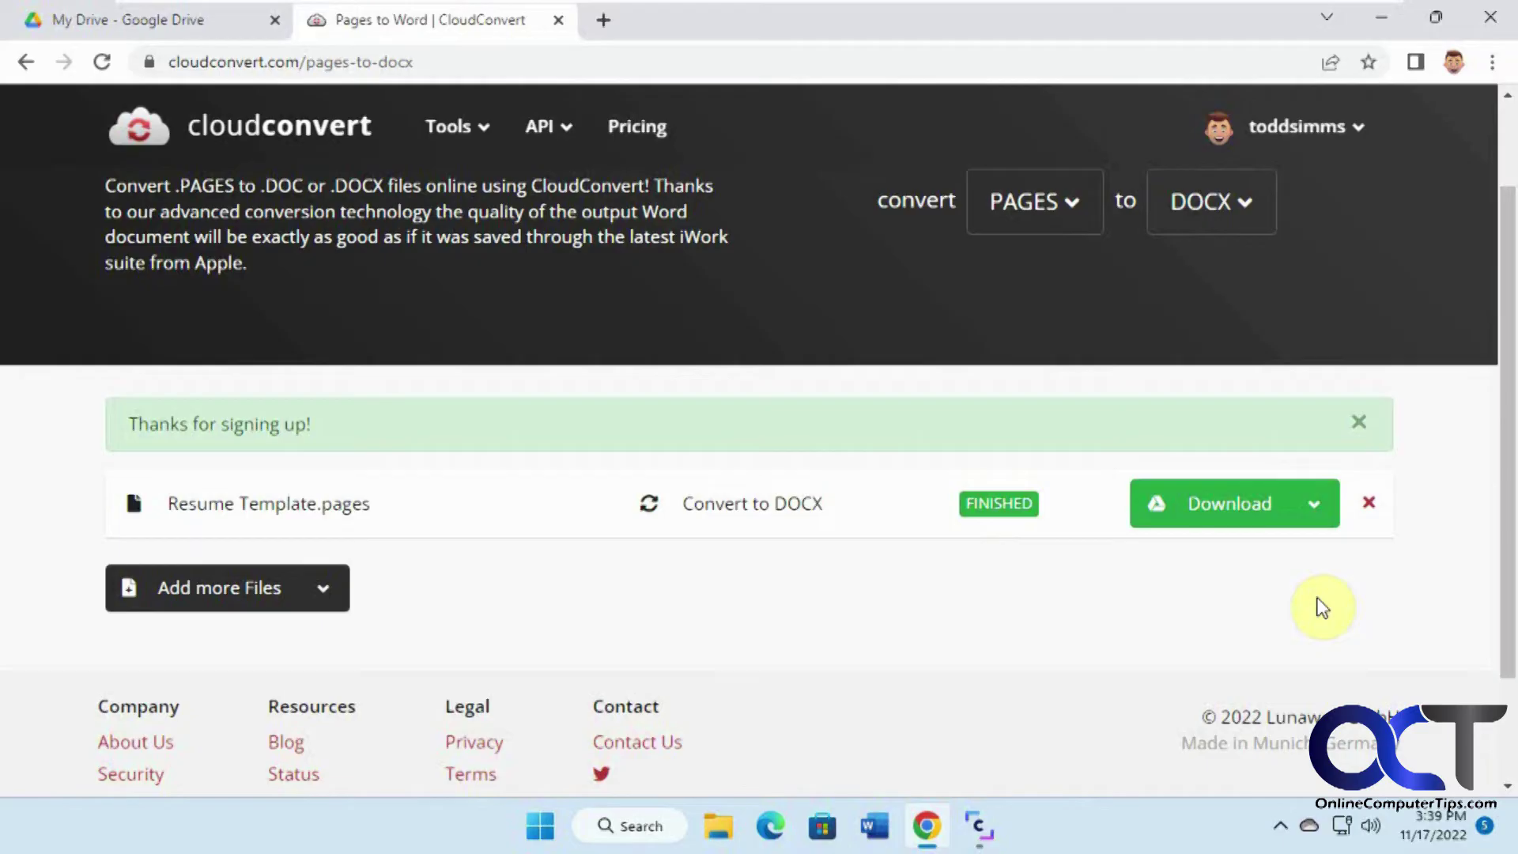
Show more options for the finished Resume Template.docx.
click(1313, 510)
Open the converted Resume Template.docx in Google Docs and scroll through it.
click(1237, 504)
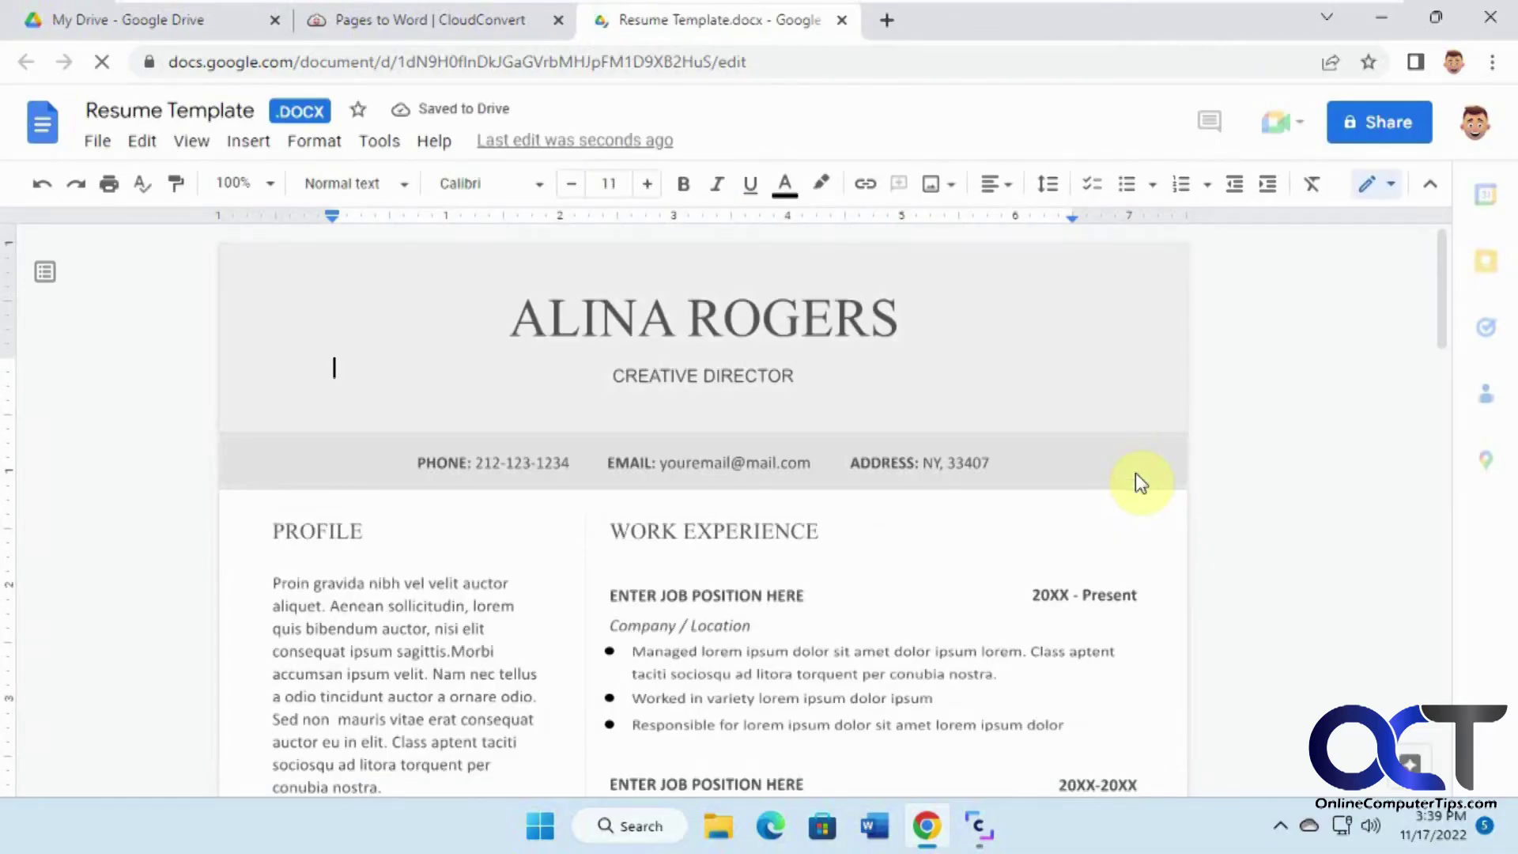
scroll(793, 597, down, 10)
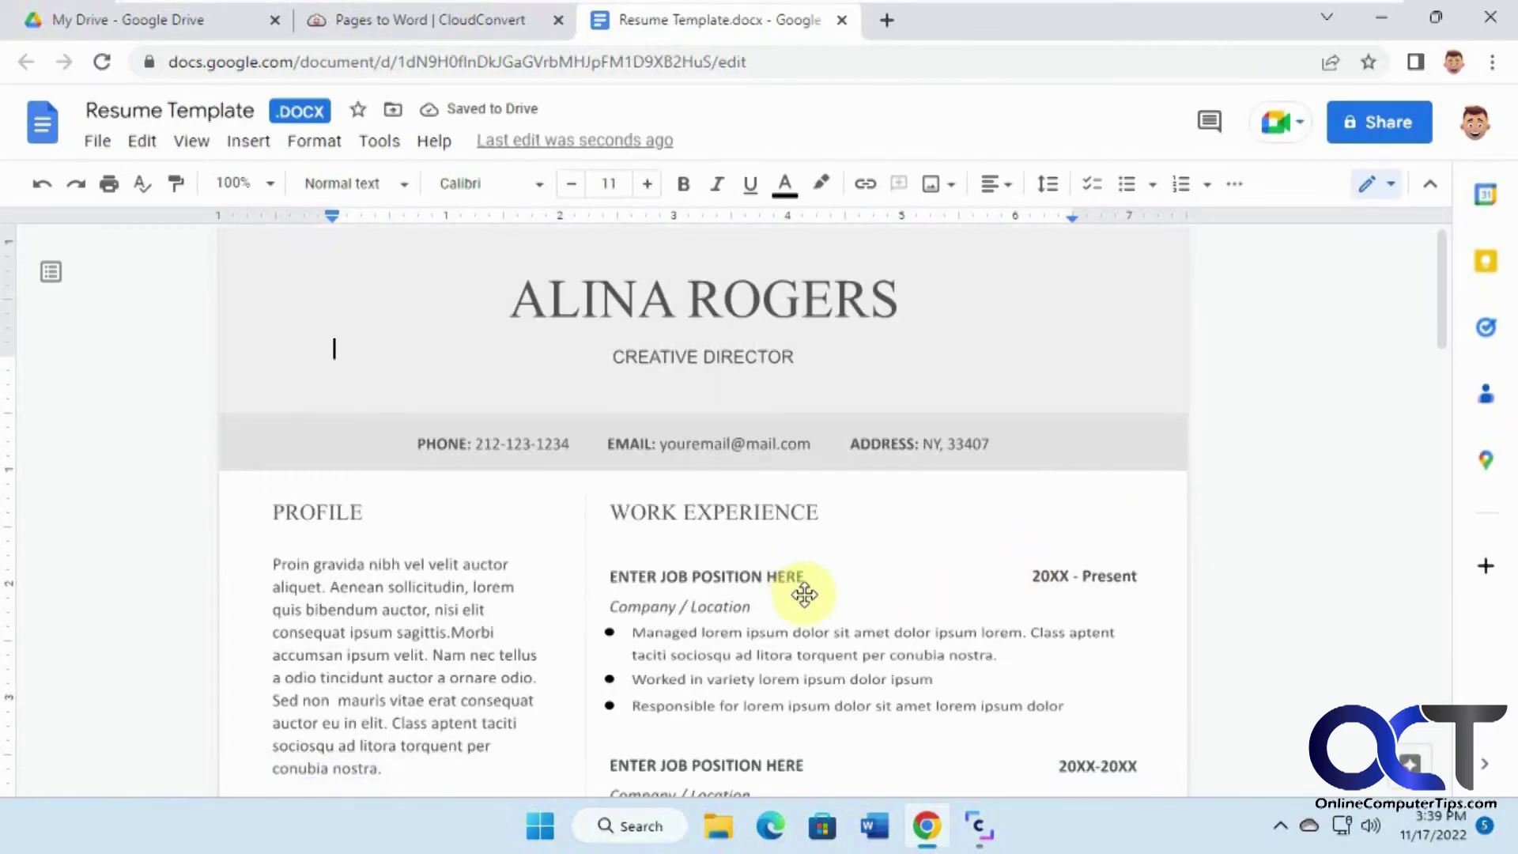
scroll(814, 590, up, 3)
scroll(818, 591, down, 14)
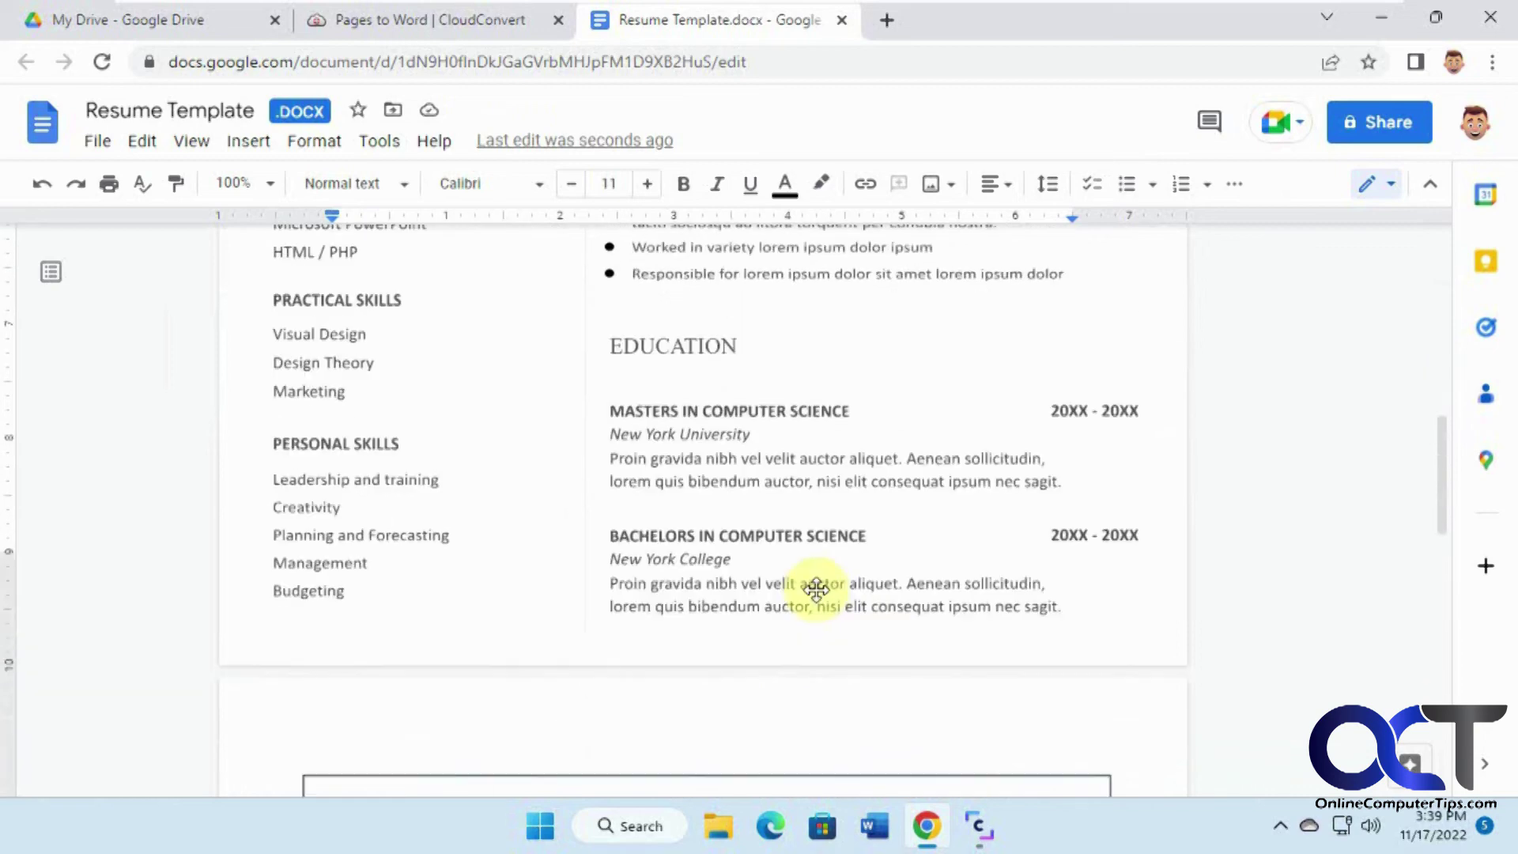
scroll(817, 587, up, 7)
scroll(817, 585, up, 5)
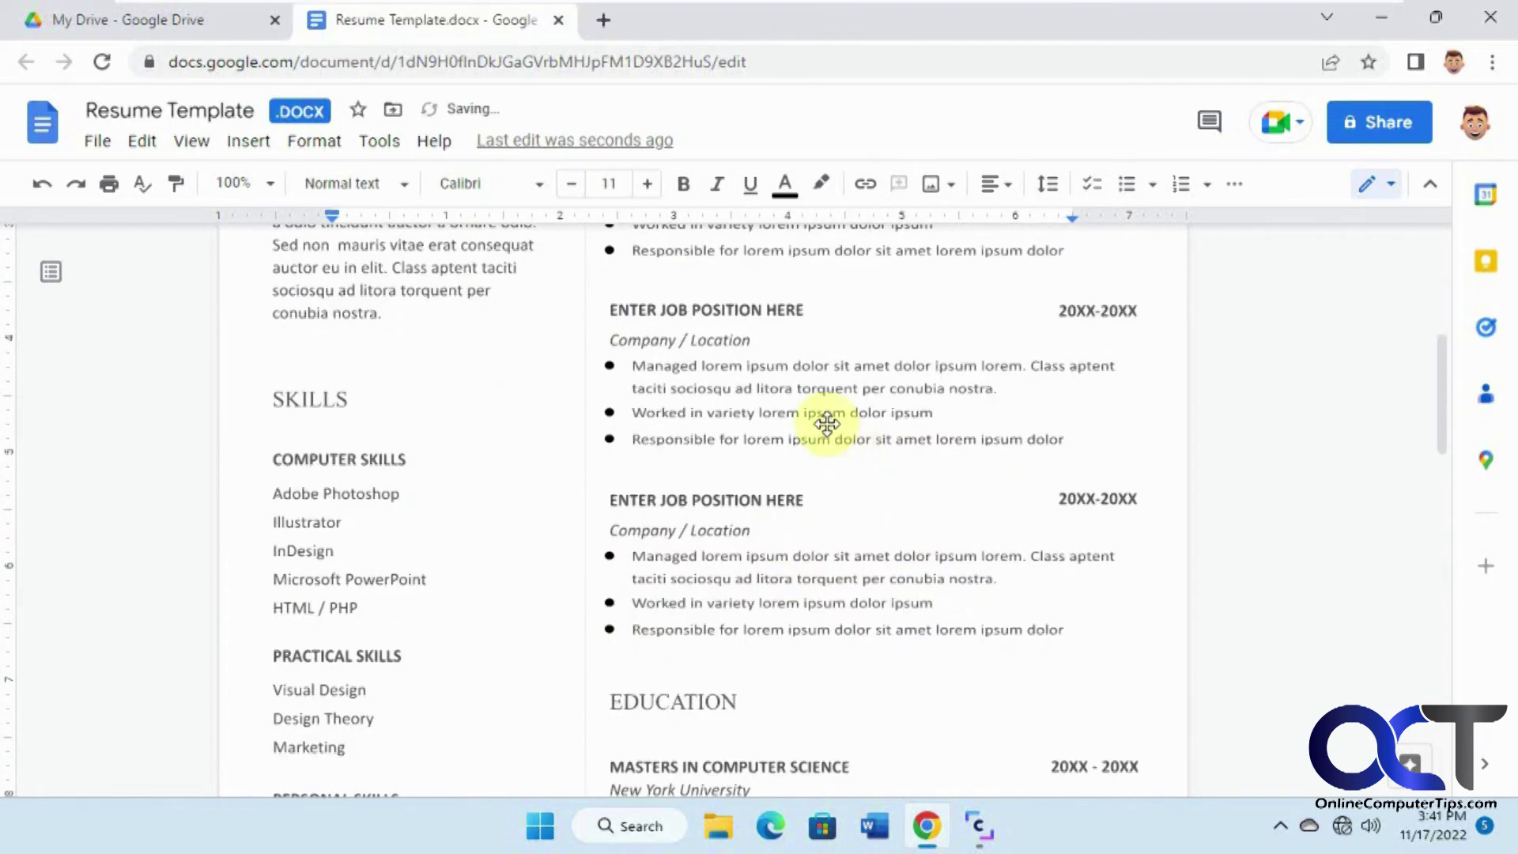
Select the first job's bullet text box and the profile text box.
click(827, 425)
drag(826, 425, 868, 441)
scroll(868, 441, up, 3)
click(491, 442)
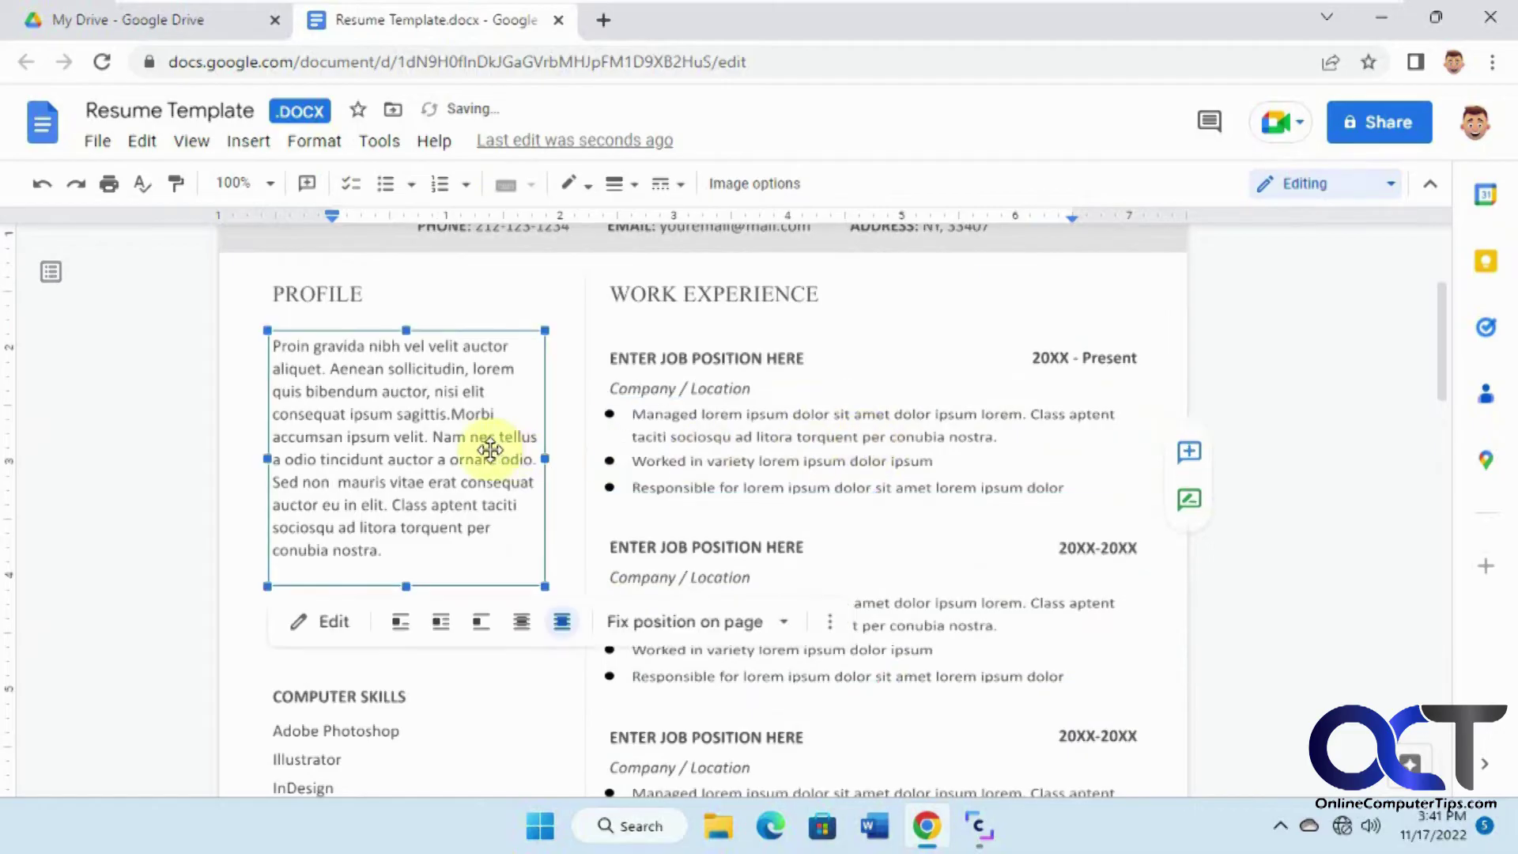
click(745, 434)
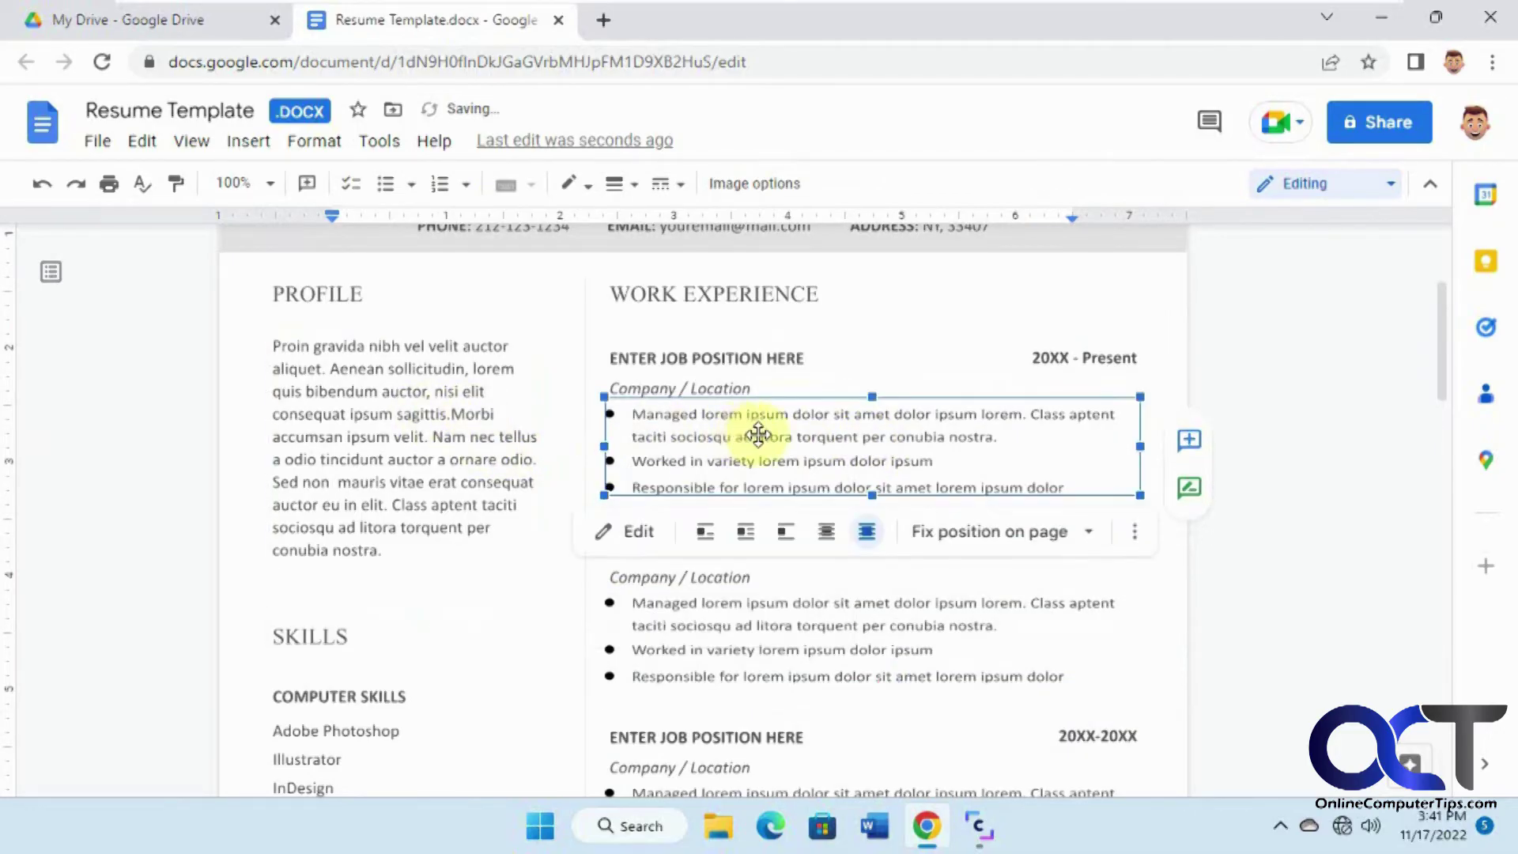
click(460, 417)
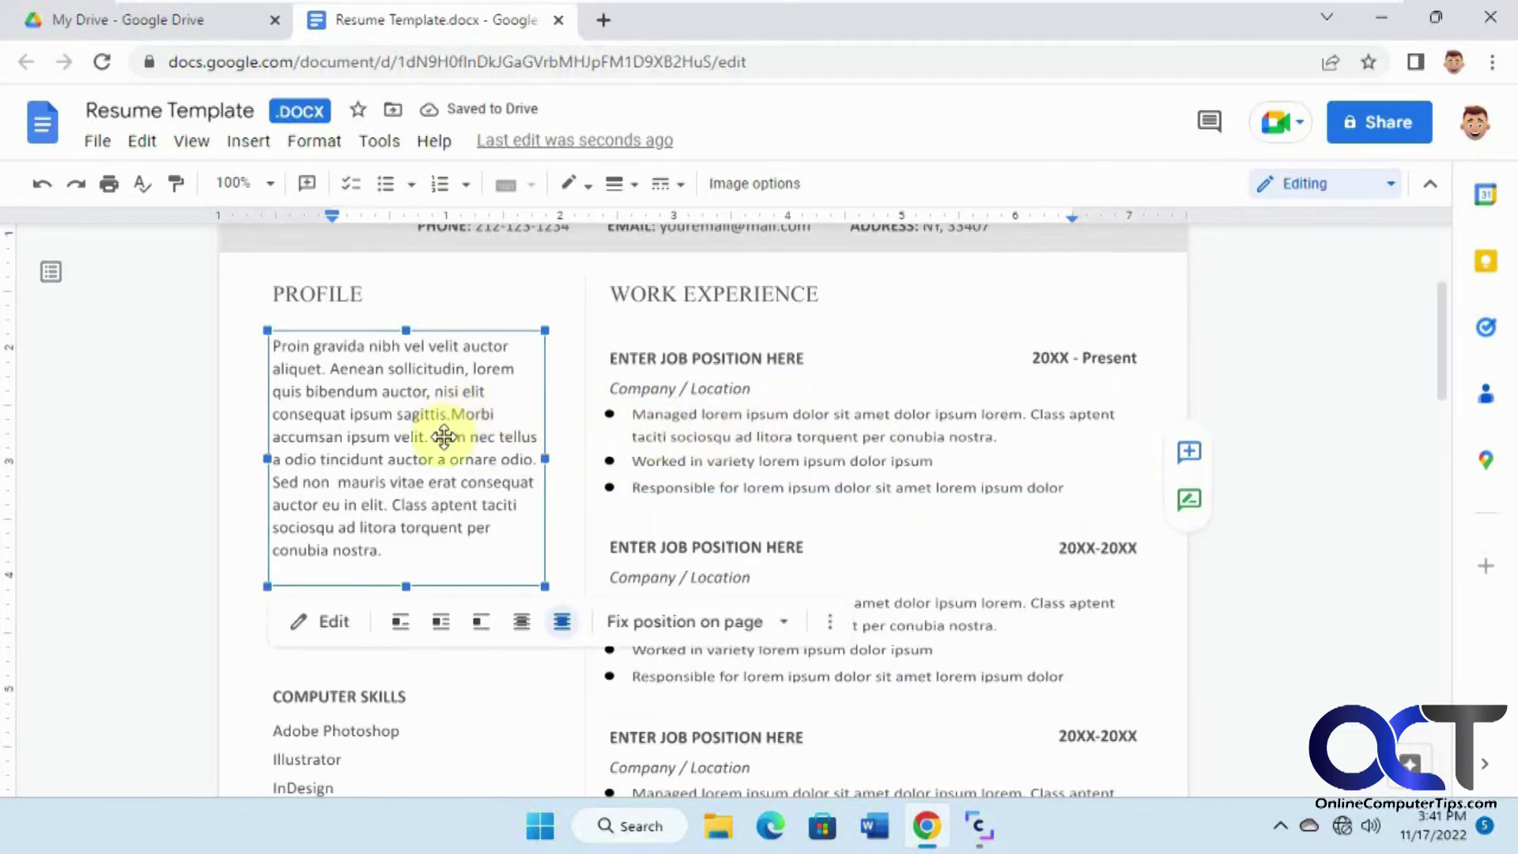
Delete the profile text box, undo the deletion, and return to My Drive.
right_click(442, 434)
click(419, 428)
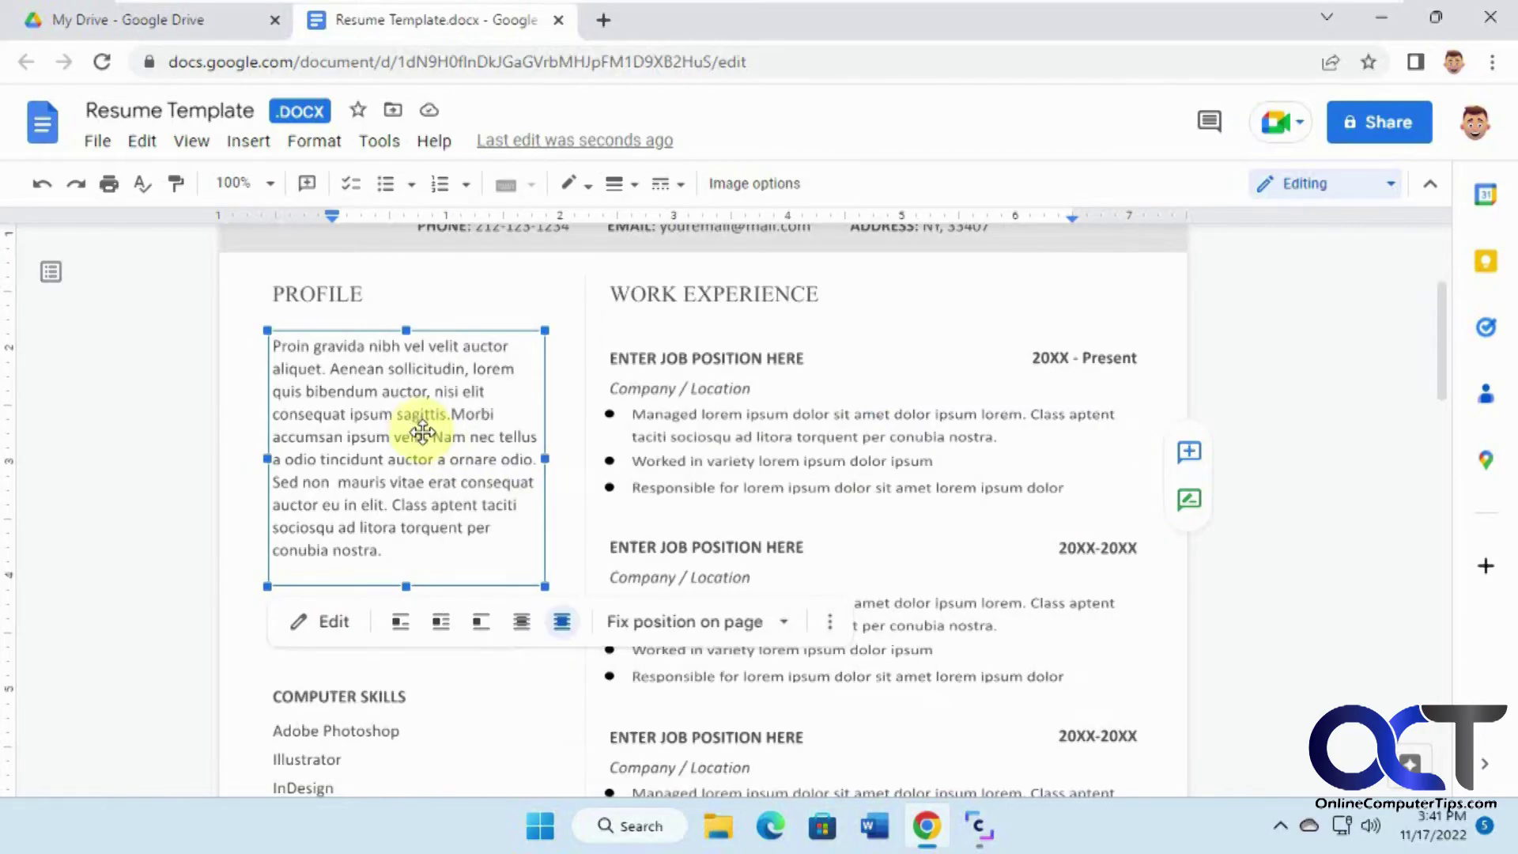
key(Delete)
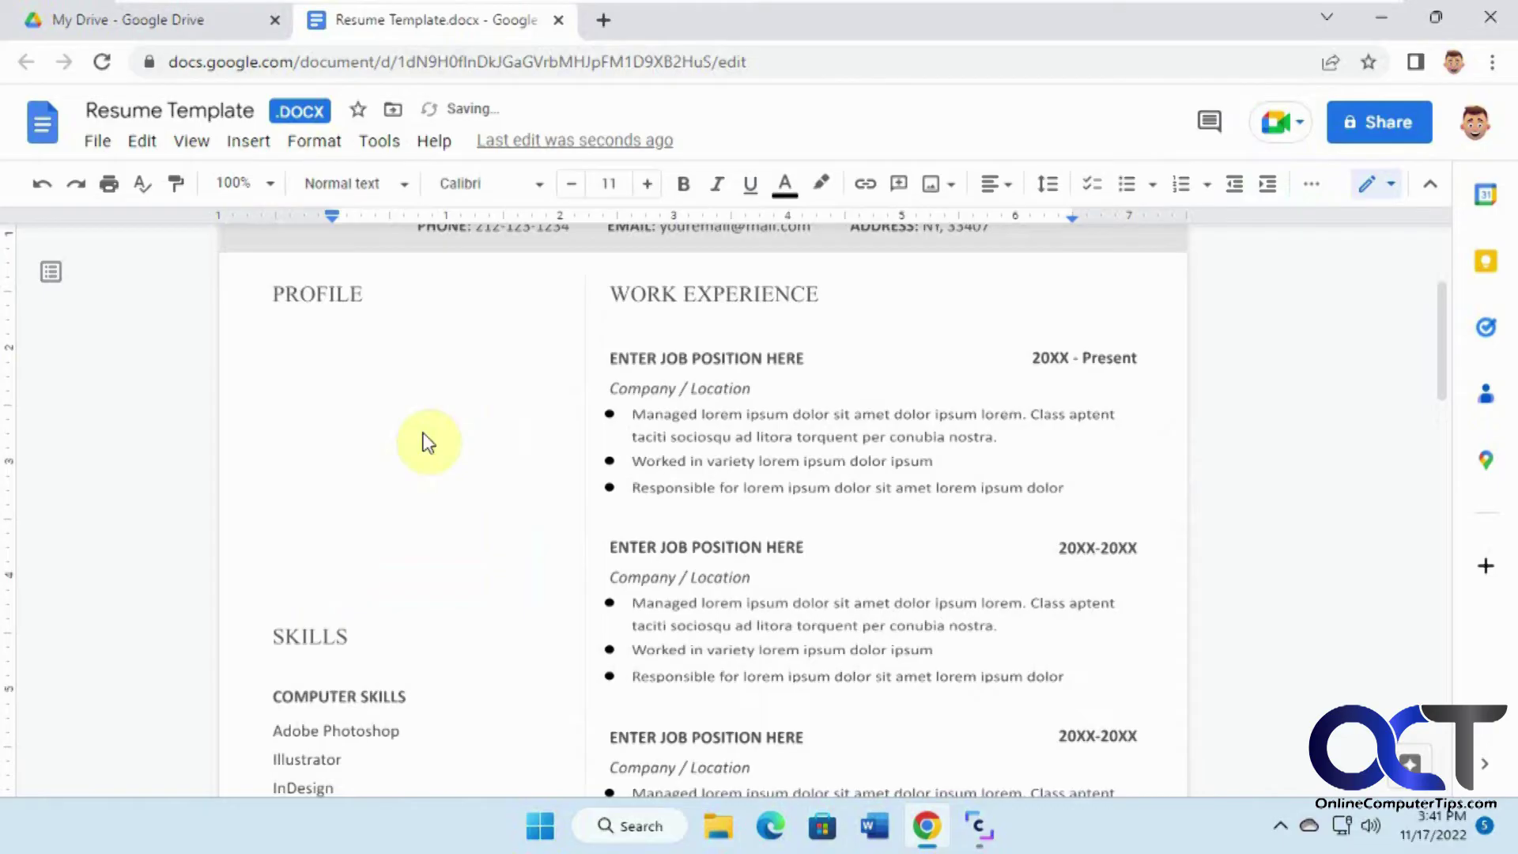
key(ctrl+z)
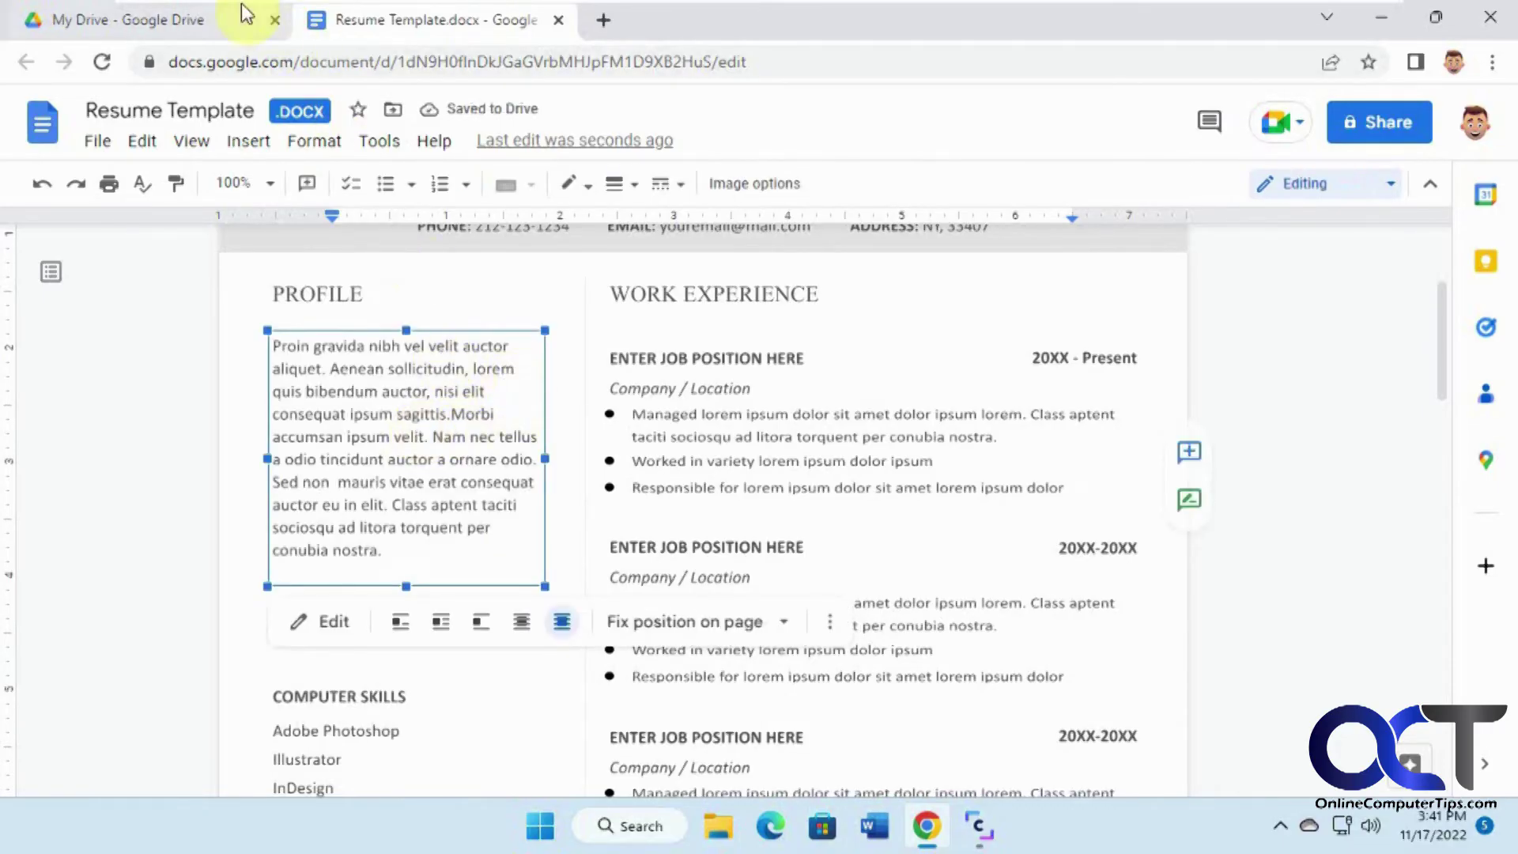
click(203, 19)
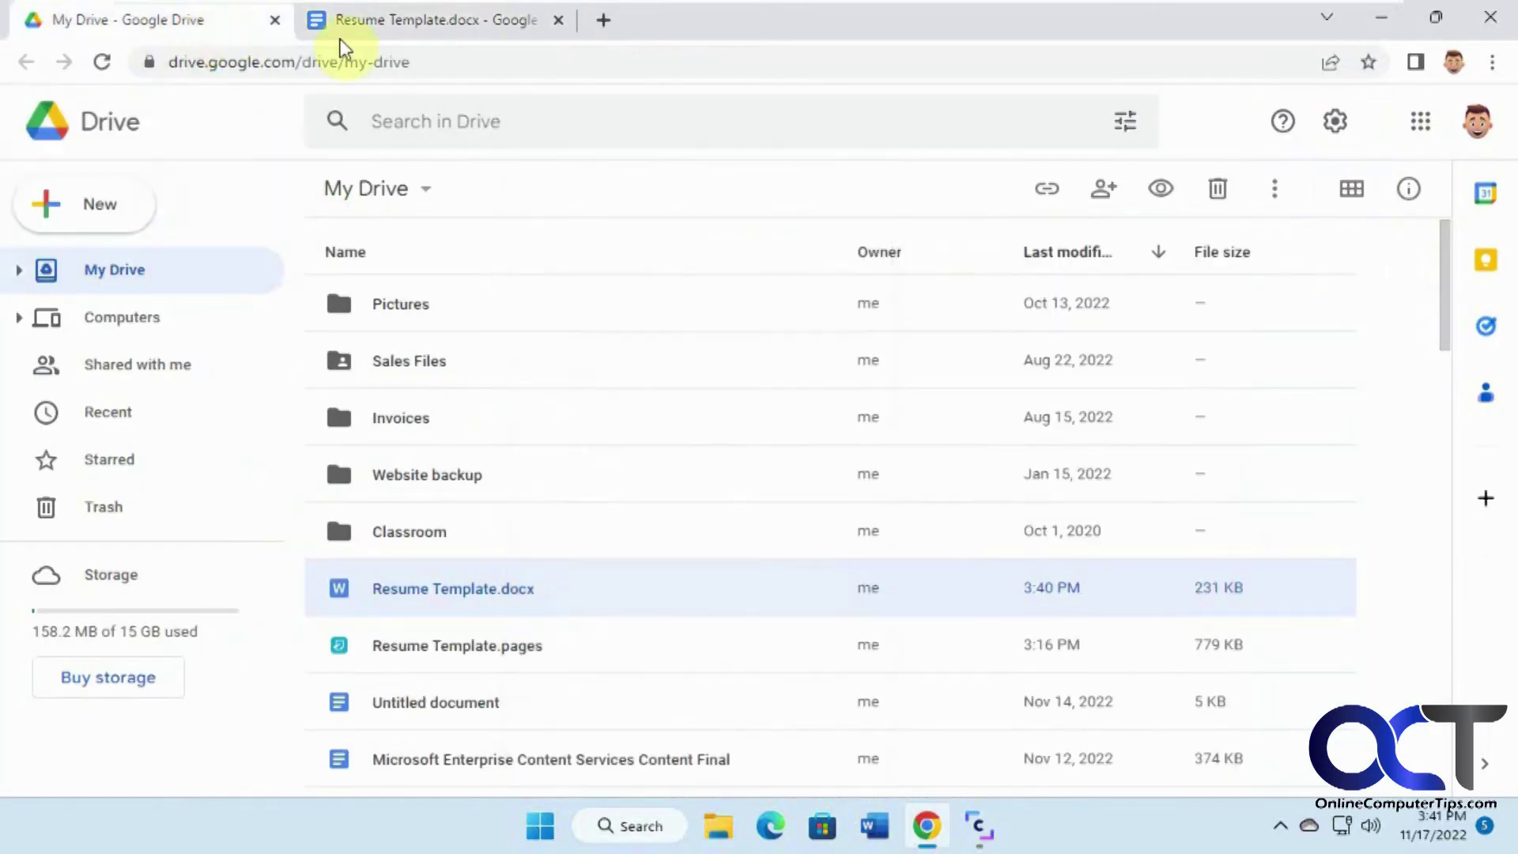
Download Resume Template.docx from My Drive and open the downloaded file.
right_click(498, 601)
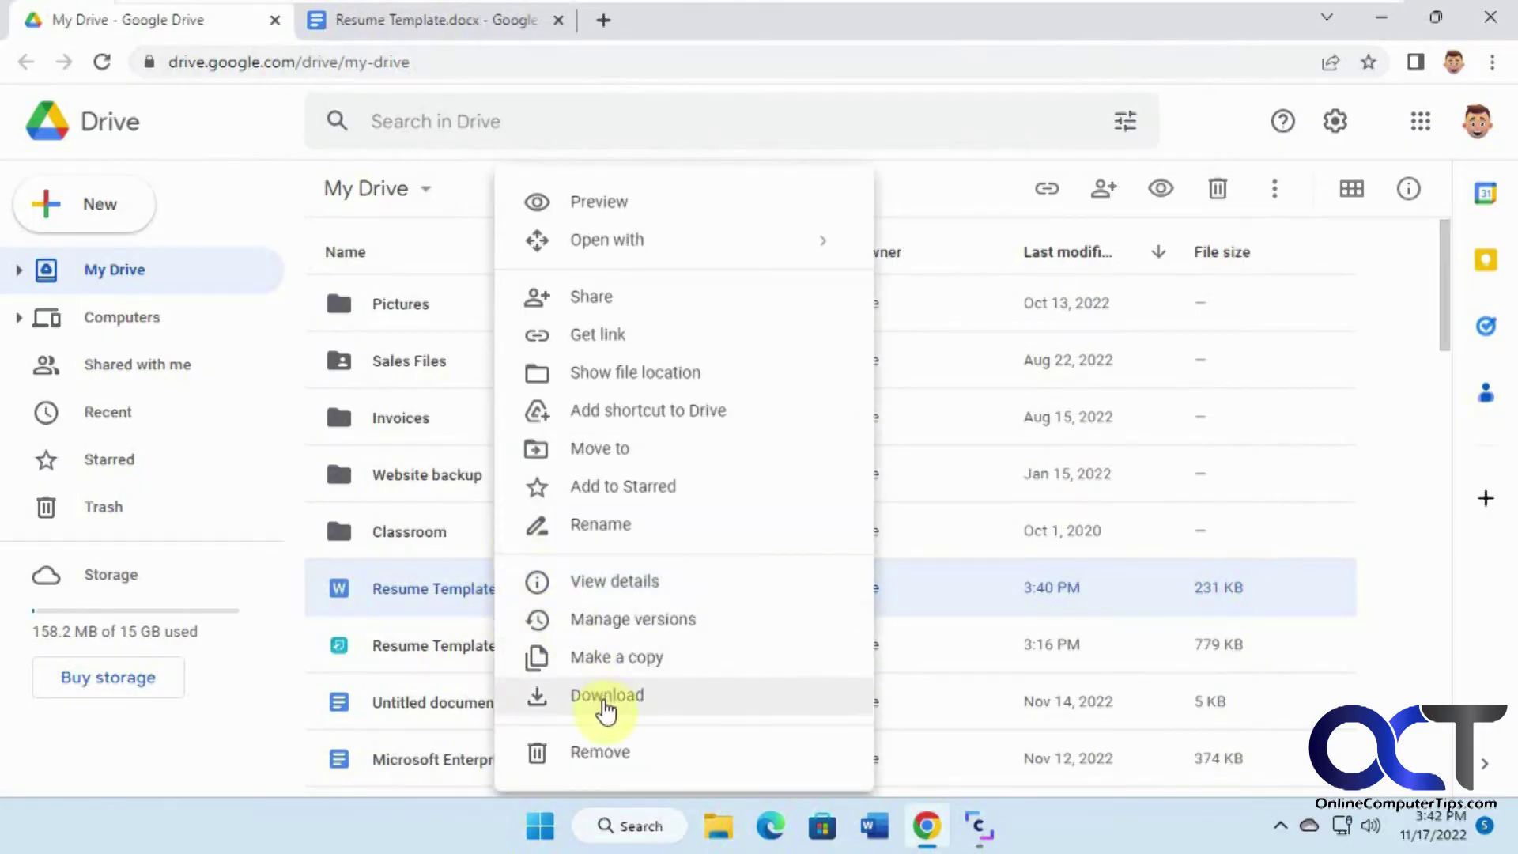
click(606, 706)
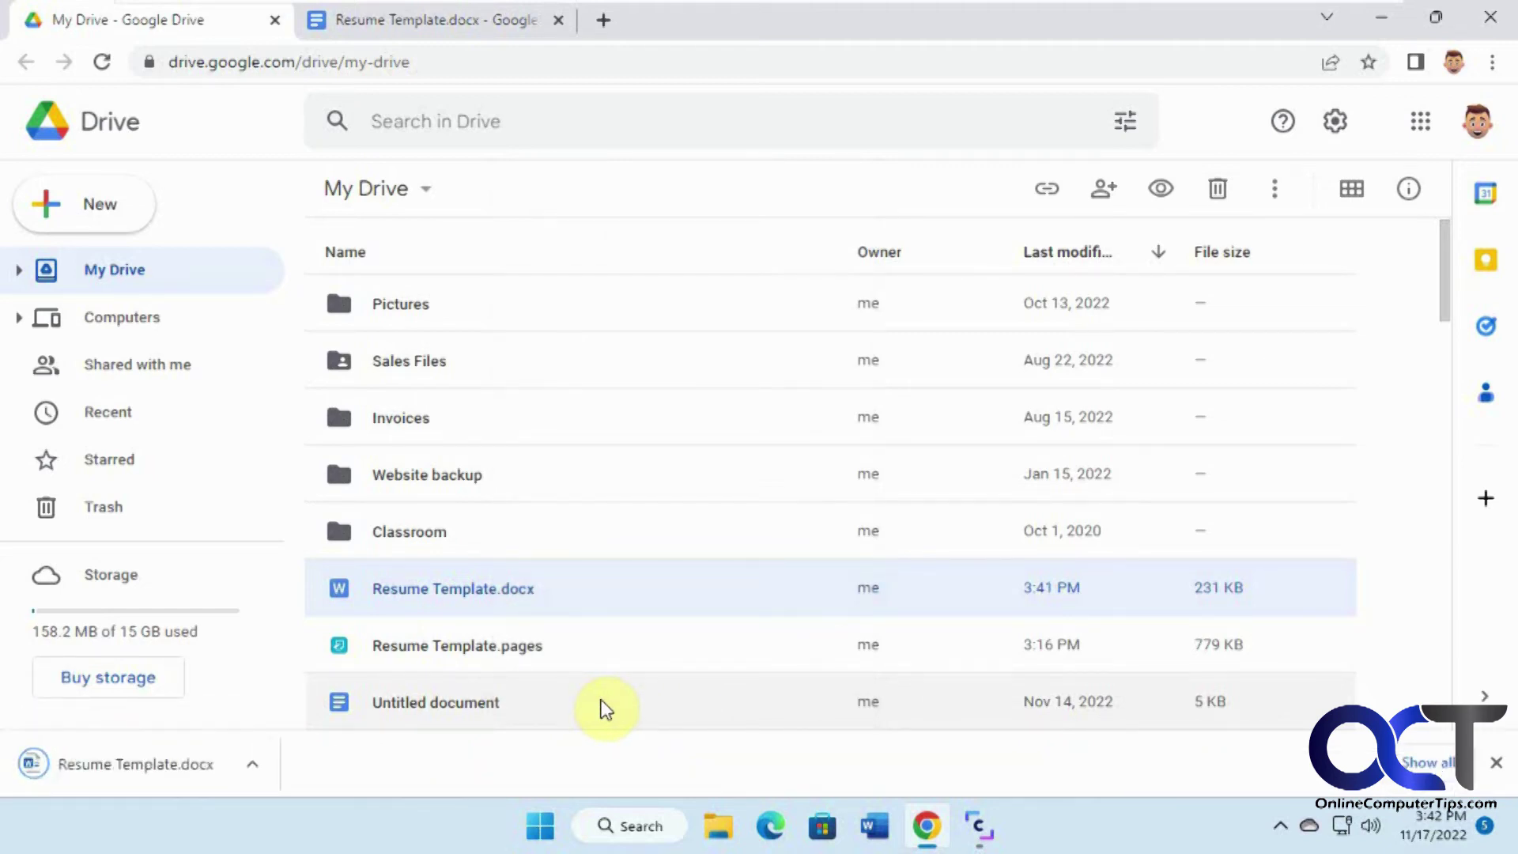
click(183, 767)
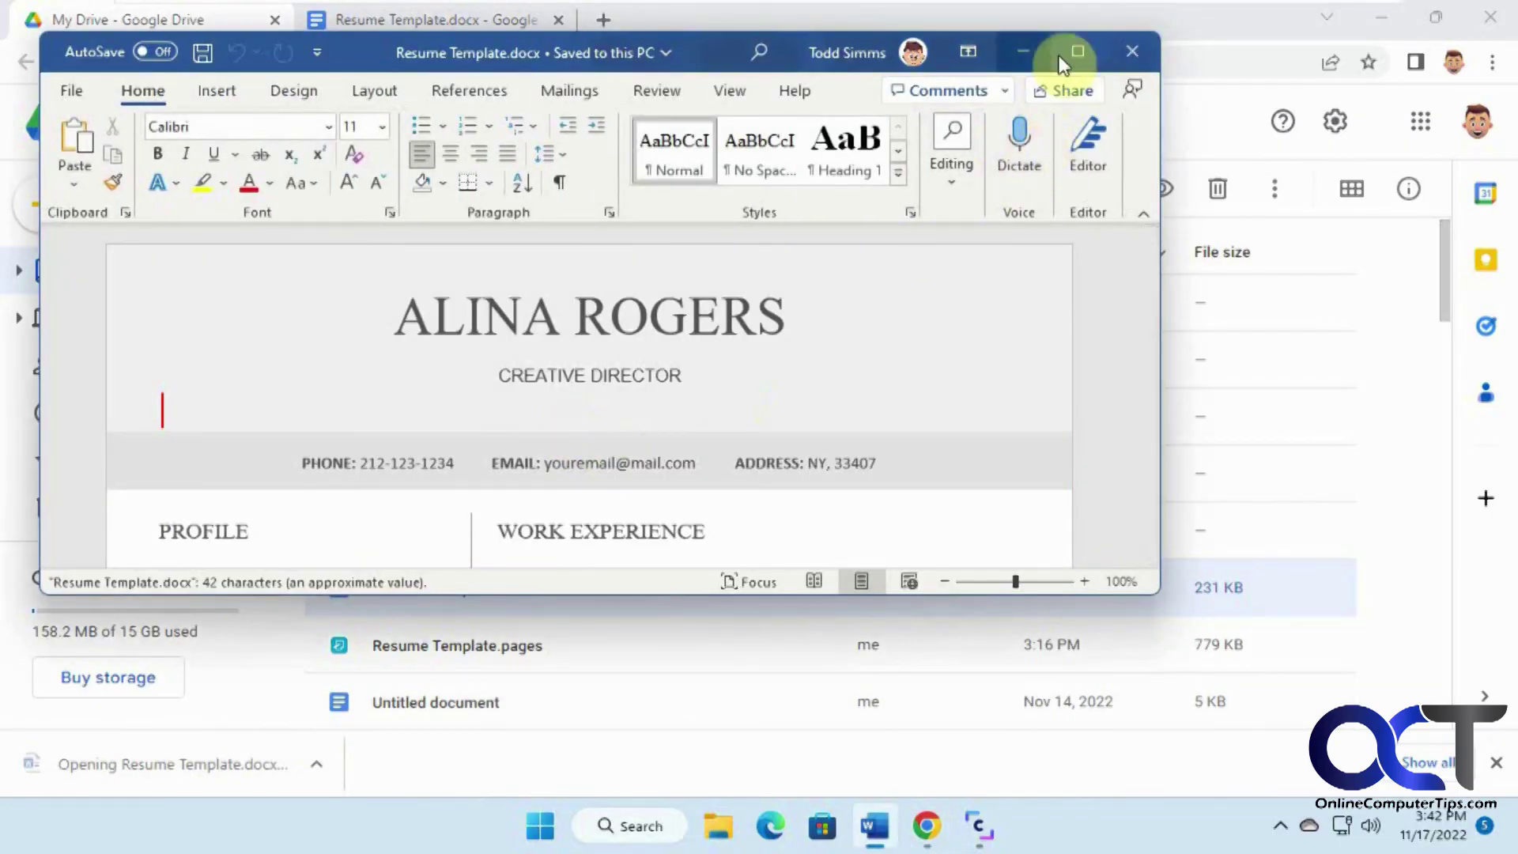
Maximize Word and replace 'Managed lorem ipsum' in the first job bullet with 'dsfsdfsdf'.
click(1075, 49)
scroll(932, 413, down, 3)
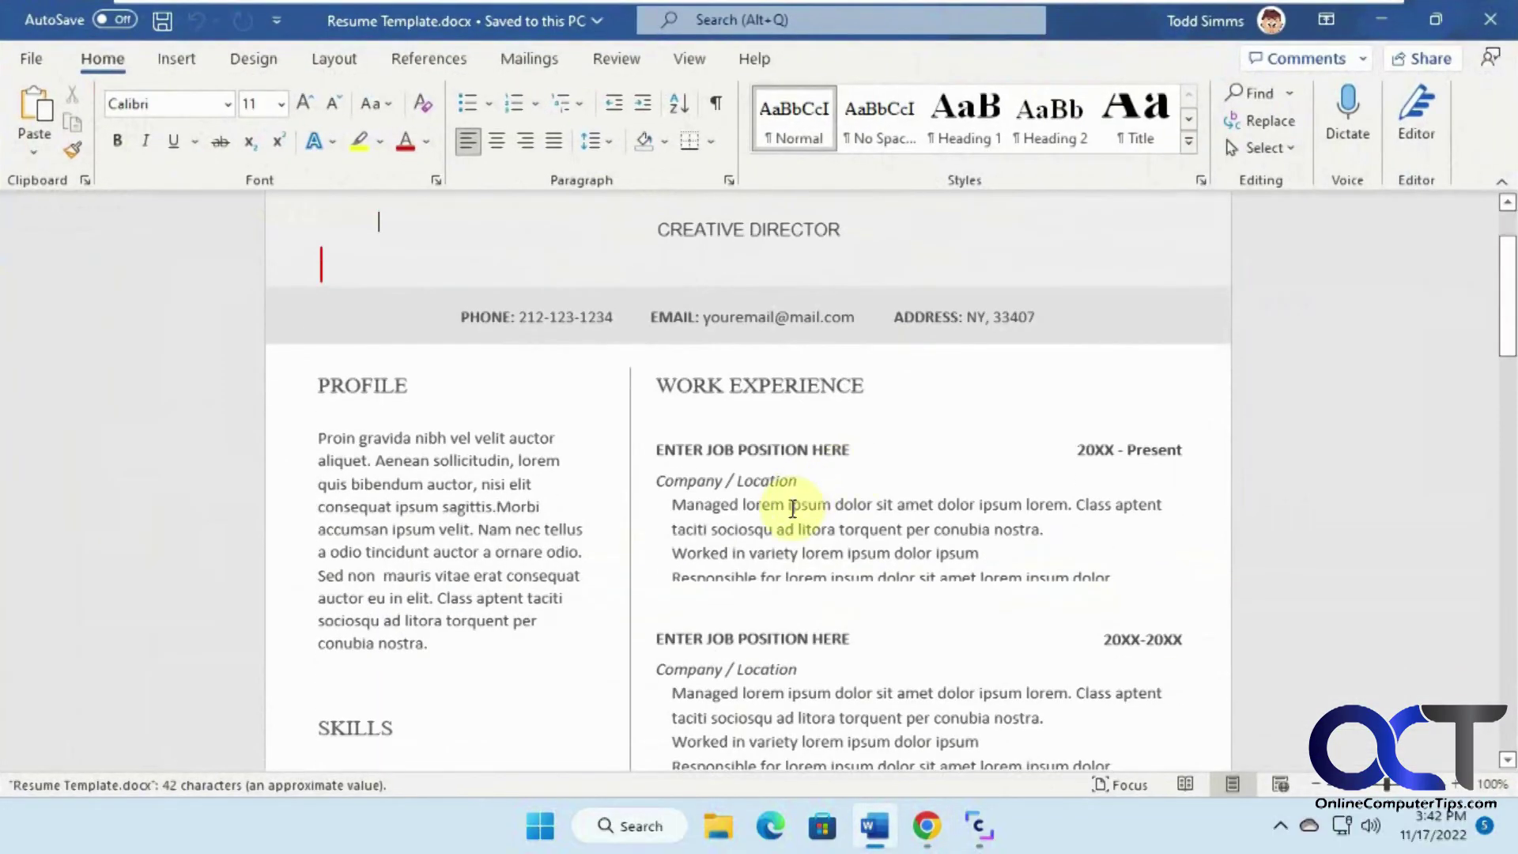
click(745, 508)
drag(745, 507, 672, 506)
key(BackSpace)
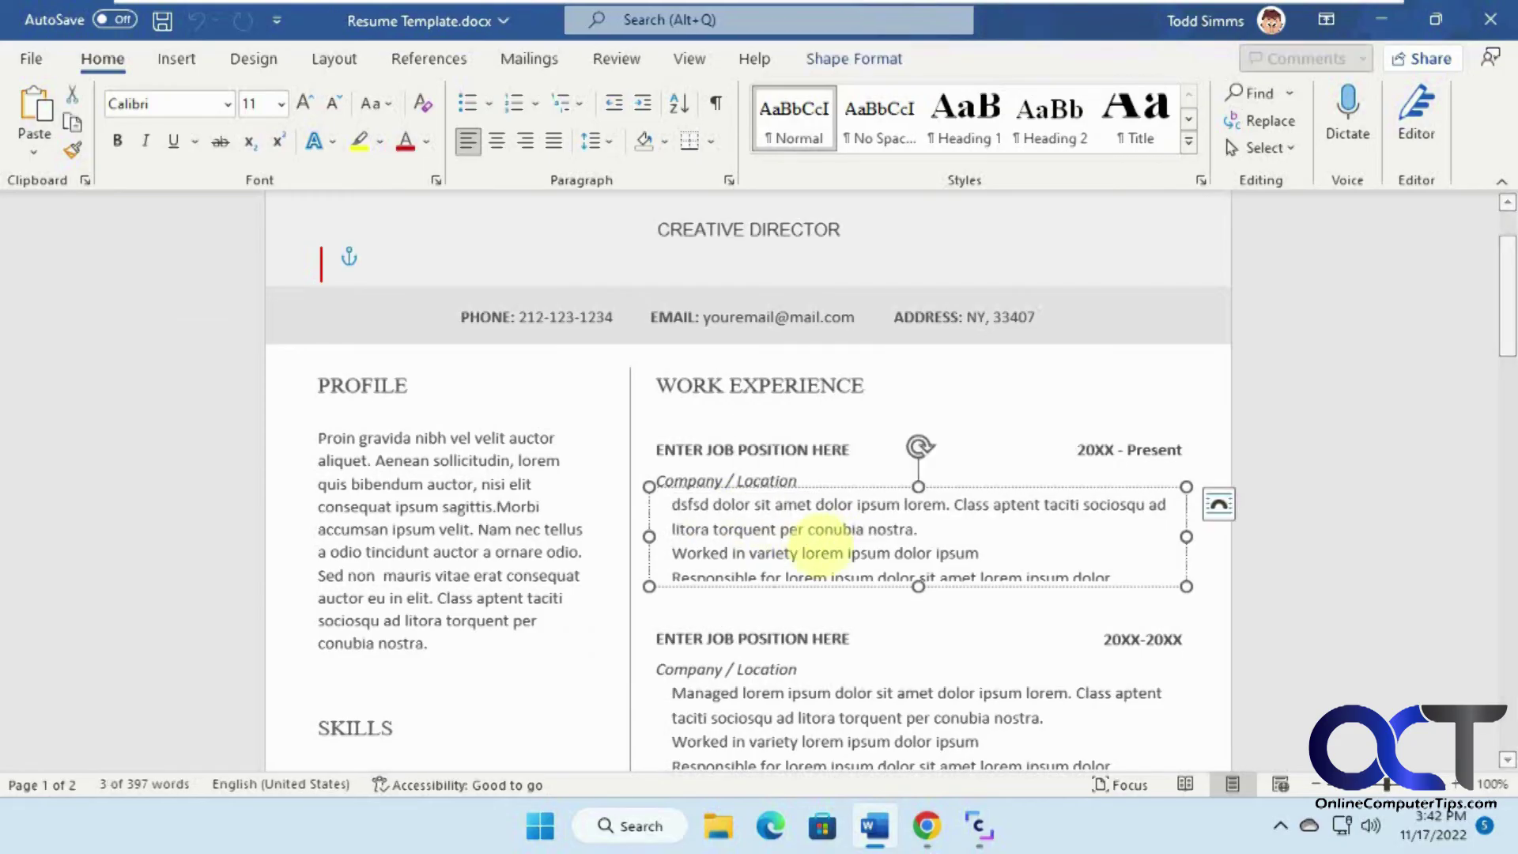
text(dsfsdfsdf)
Review the edited resume from the Profile paragraph, then return to Google Drive in Chrome.
click(479, 528)
scroll(569, 530, down, 8)
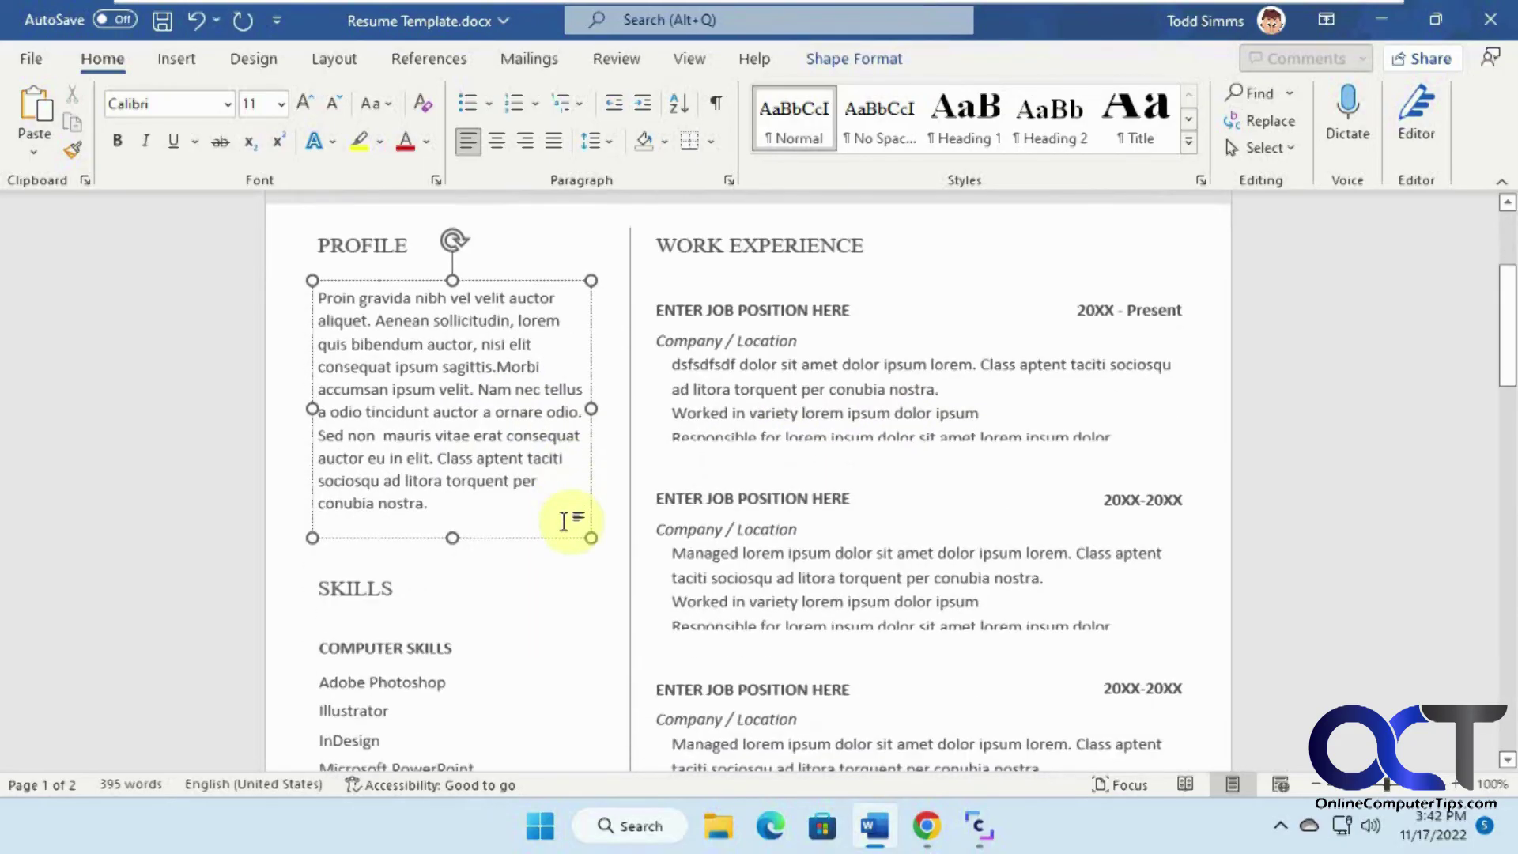
scroll(566, 518, down, 3)
scroll(569, 516, up, 5)
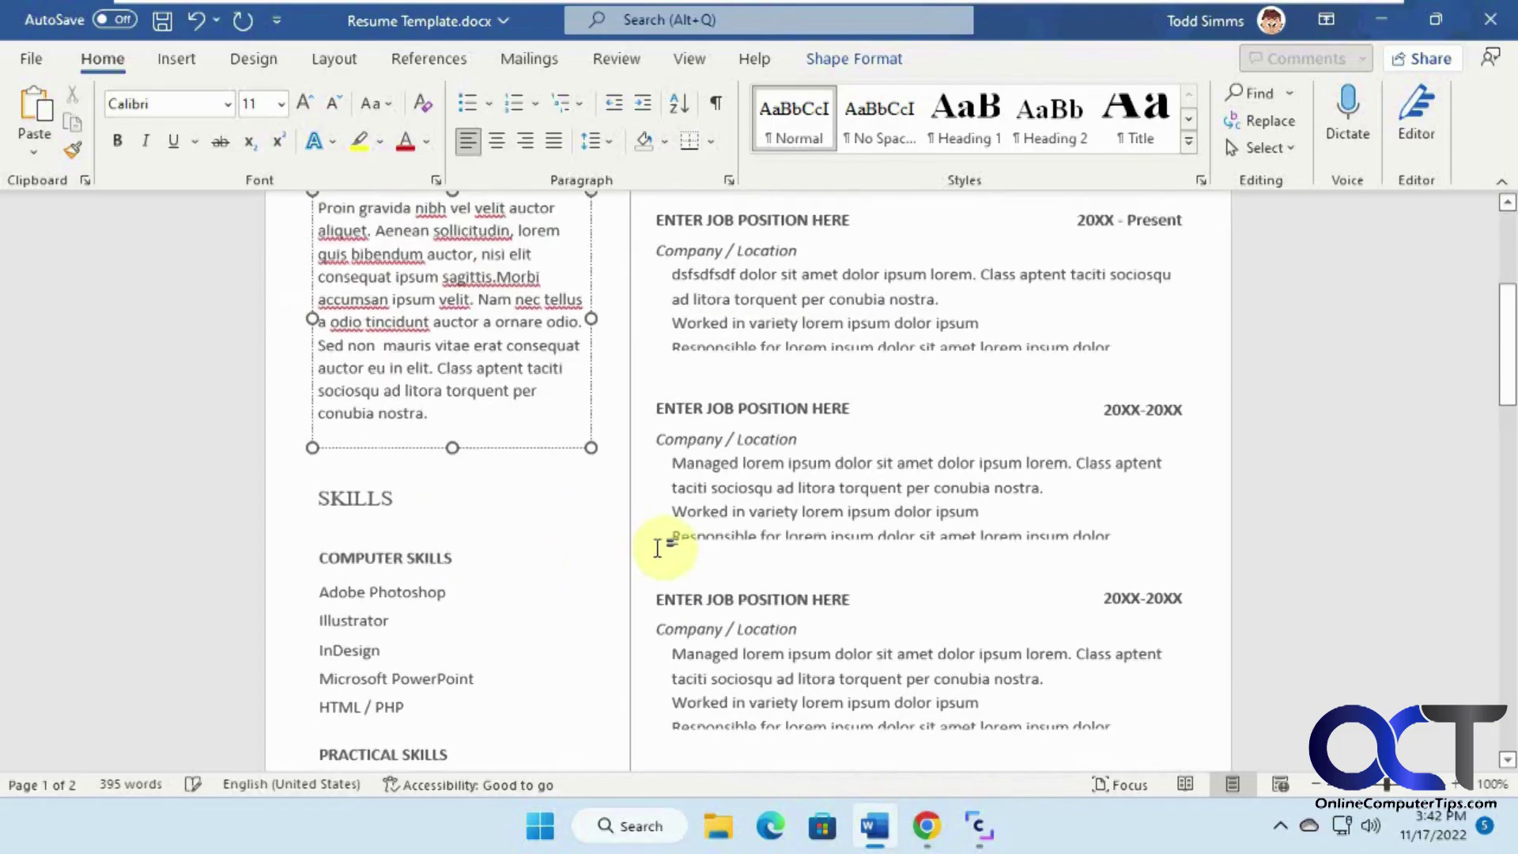
scroll(846, 525, up, 3)
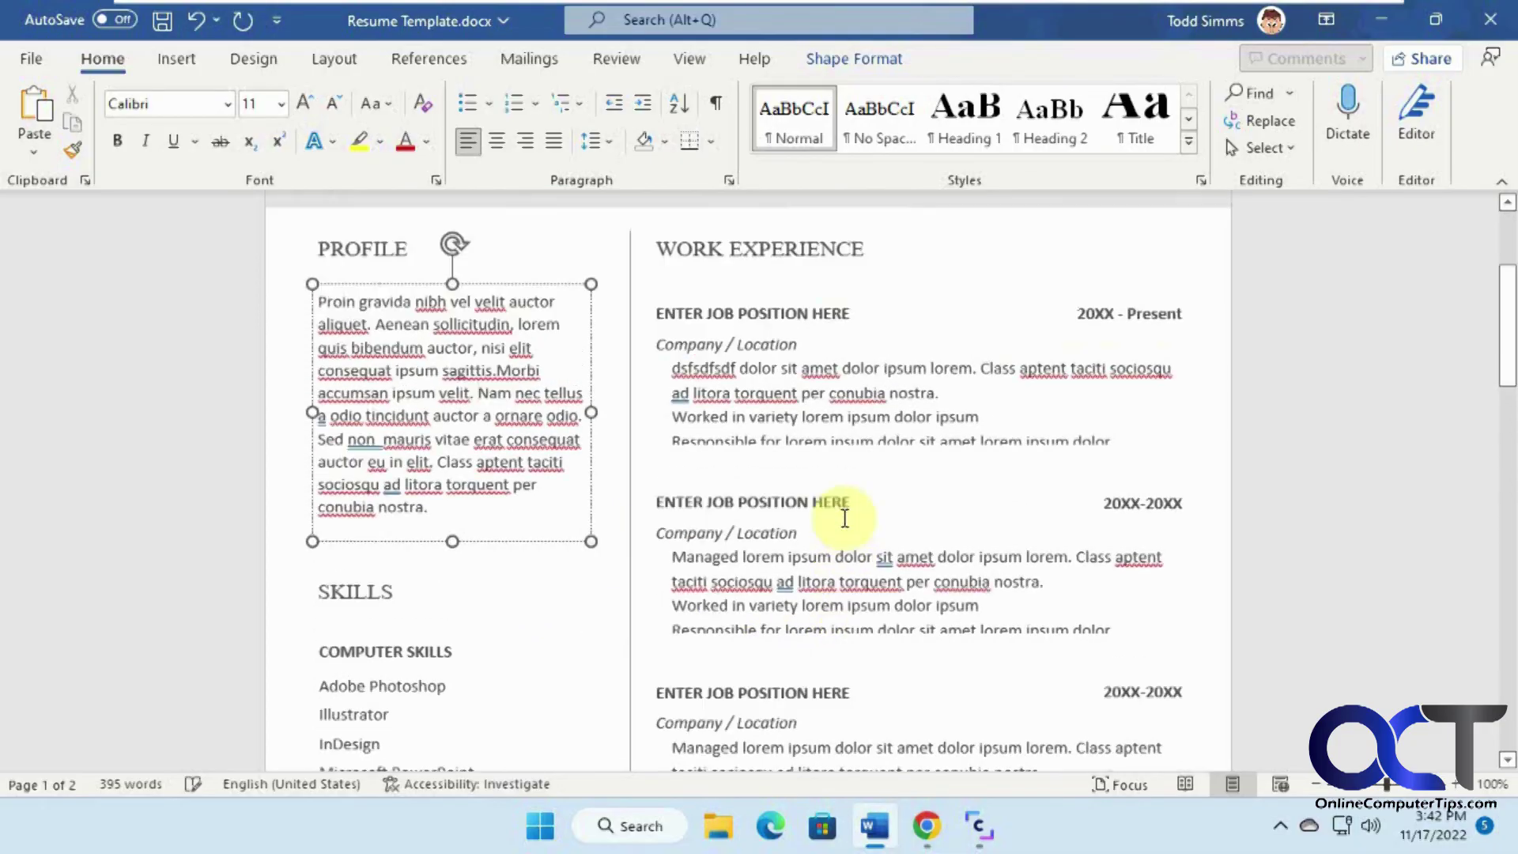
scroll(840, 519, up, 4)
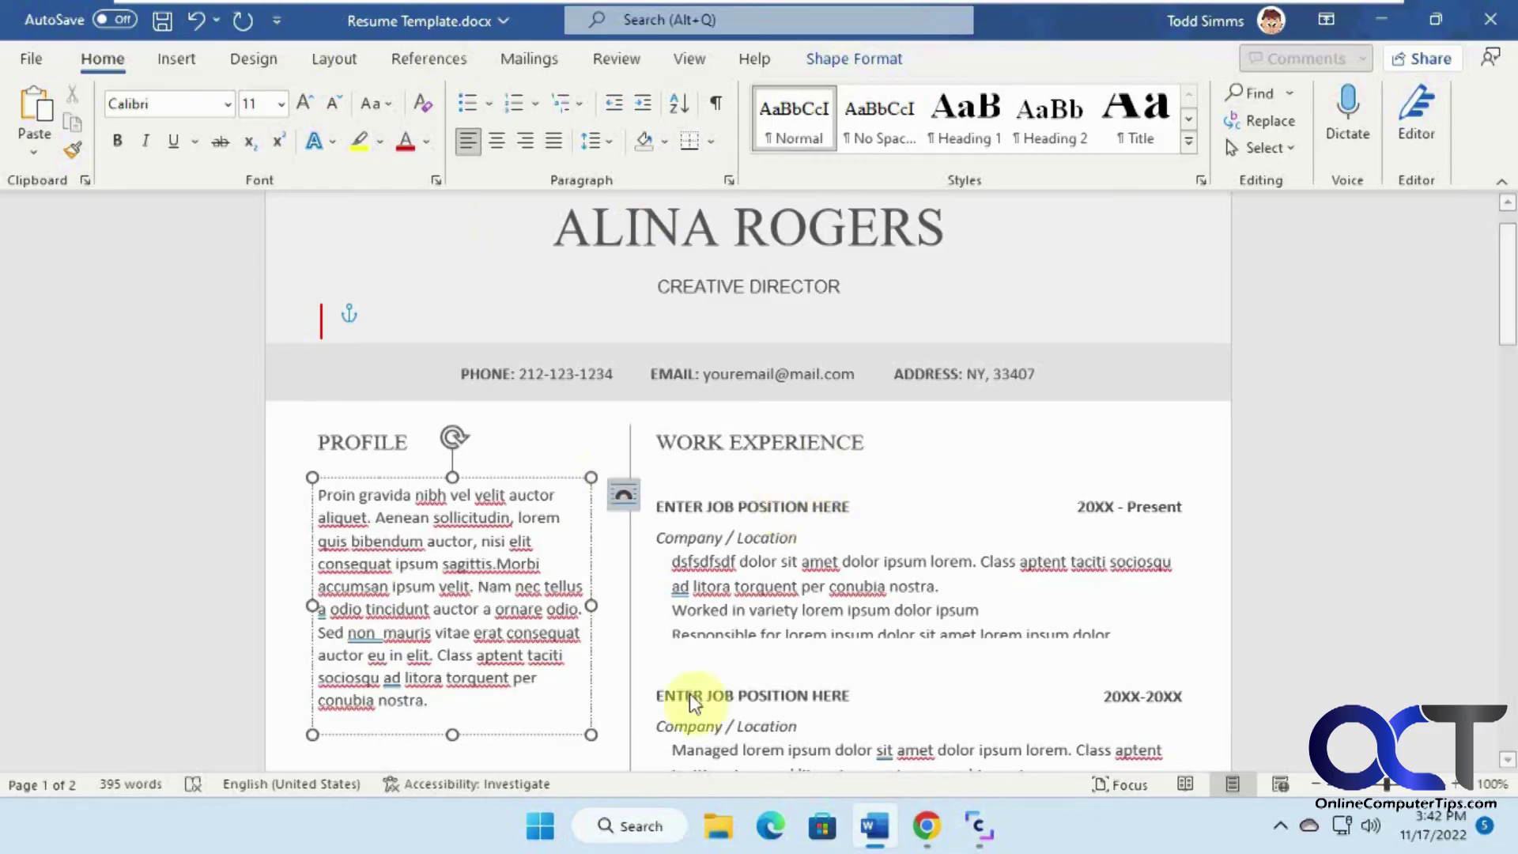
click(925, 826)
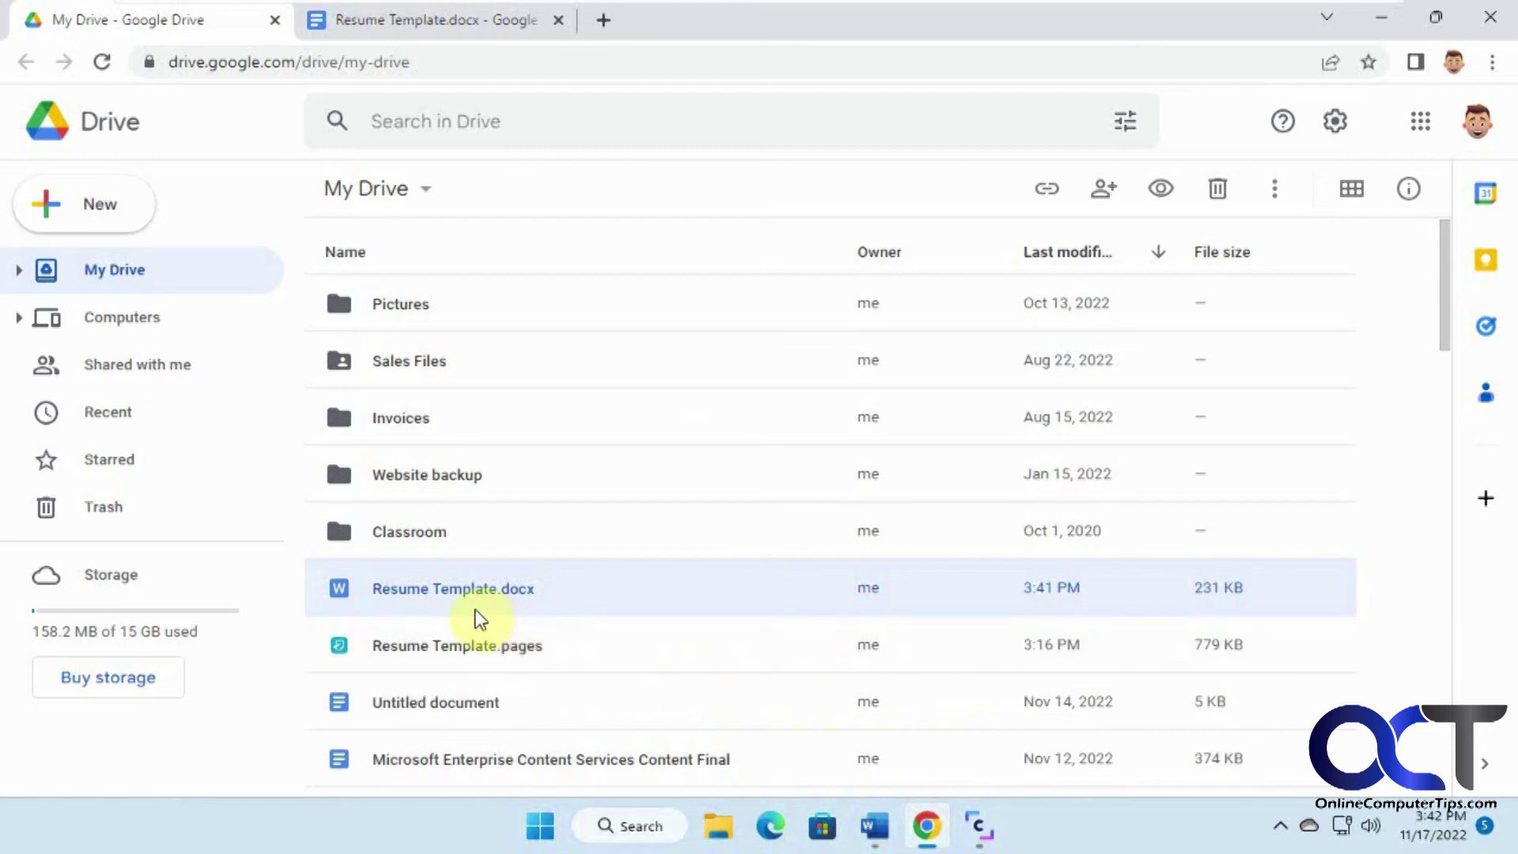
Show the Open with suggestions for Resume Template.pages, including CloudConvert.
right_click(490, 639)
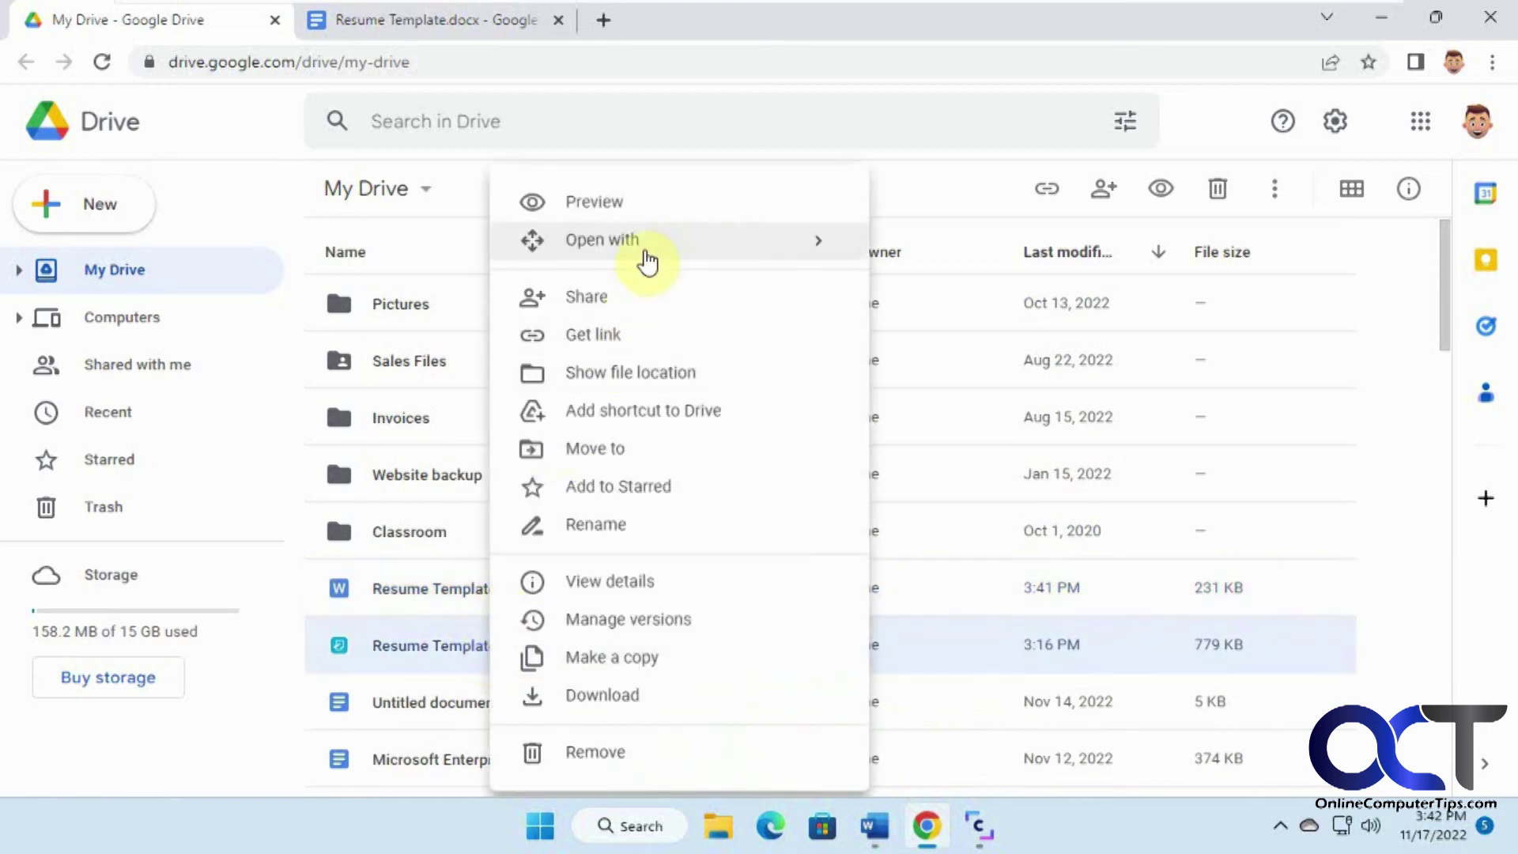
mouse_move(795, 254)
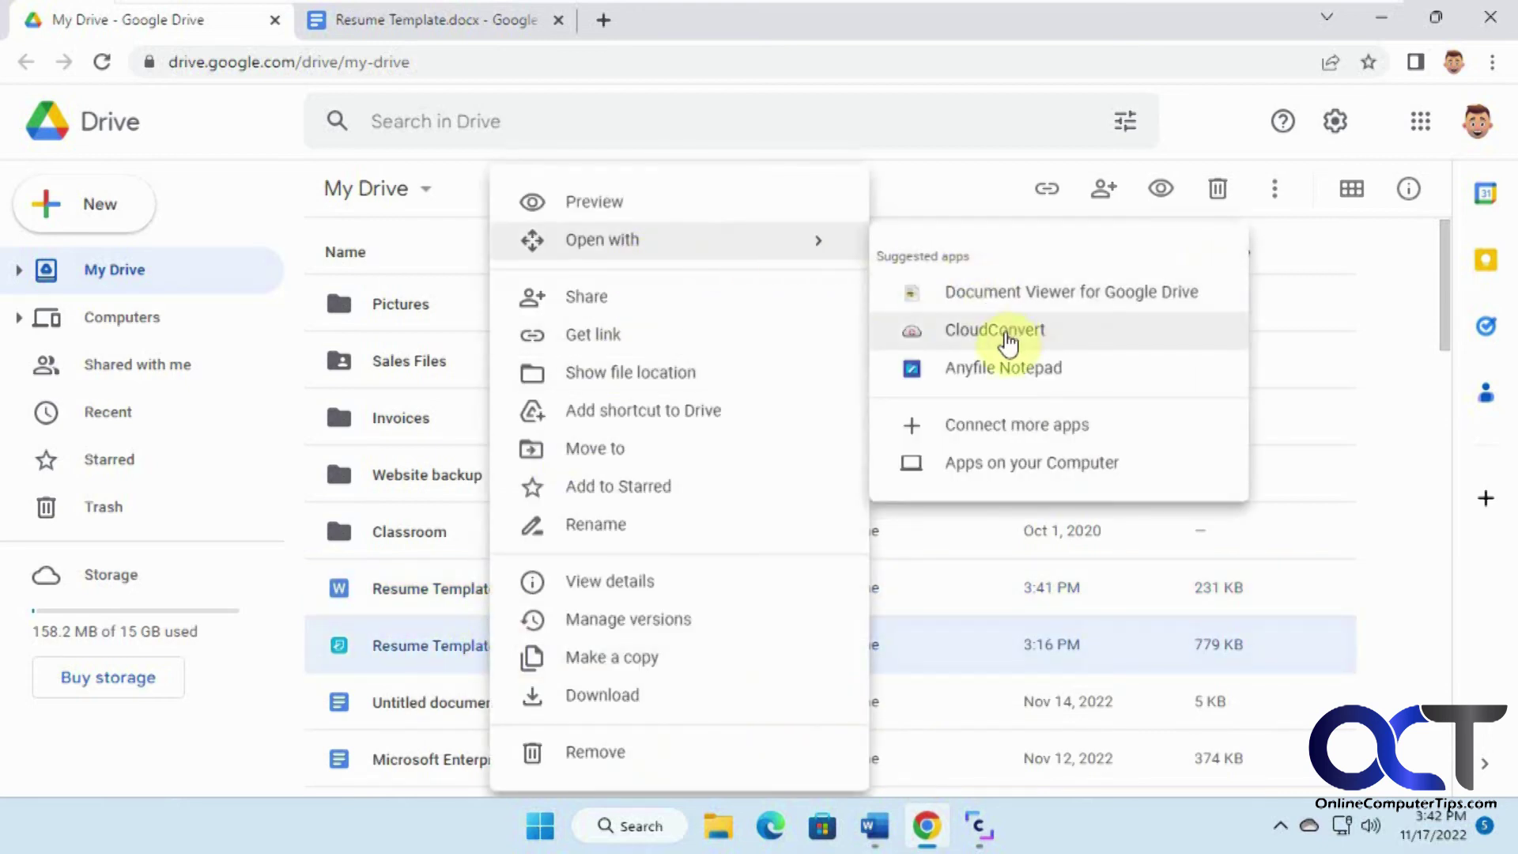